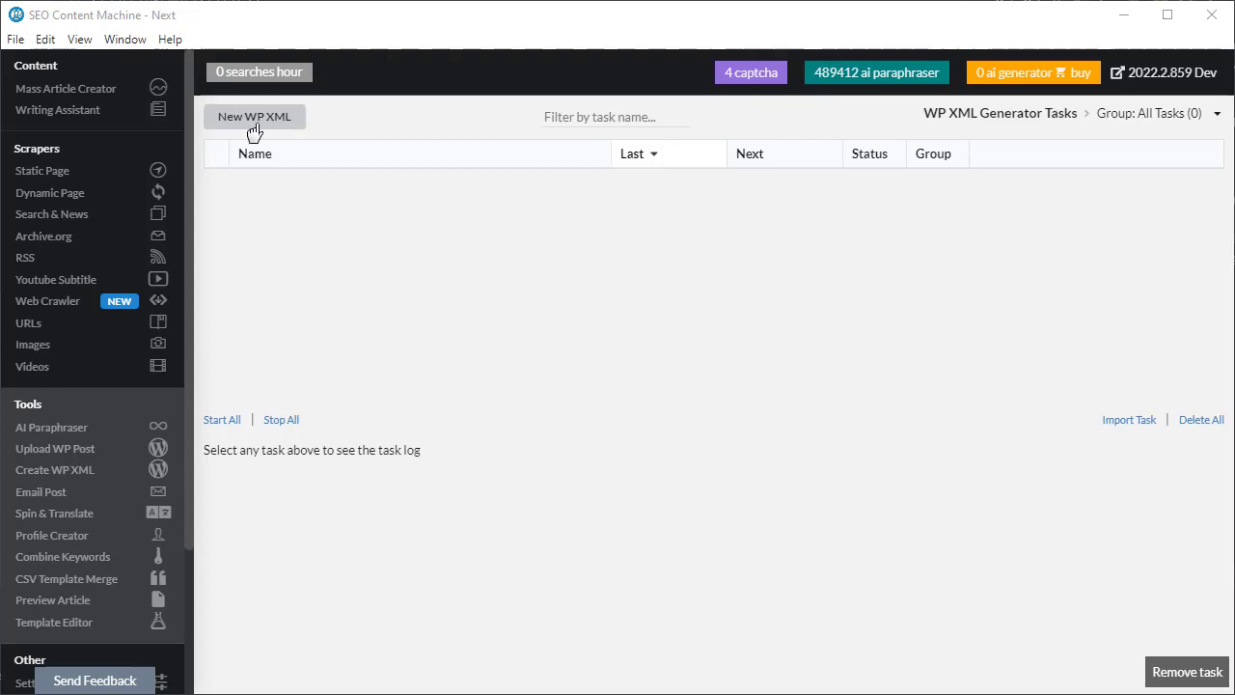
# Step: Copy the red alert review task's article output path from Mass Article Creator
pyautogui.click(125, 89)
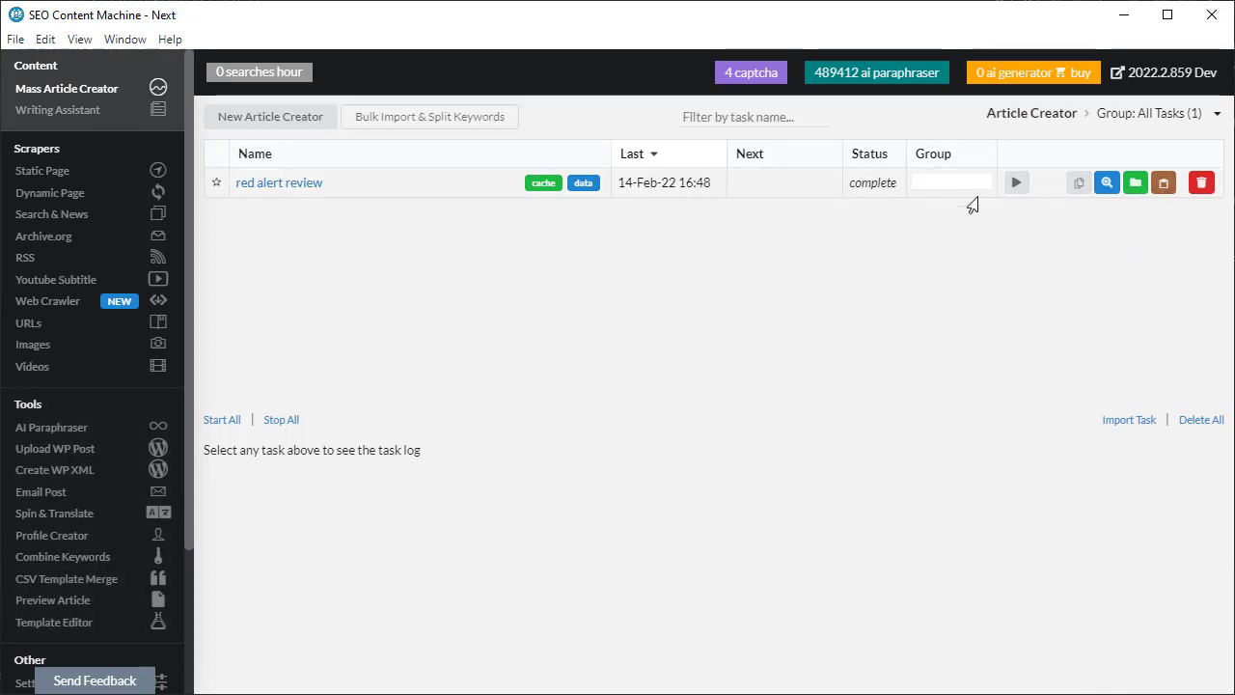
pyautogui.click(1161, 185)
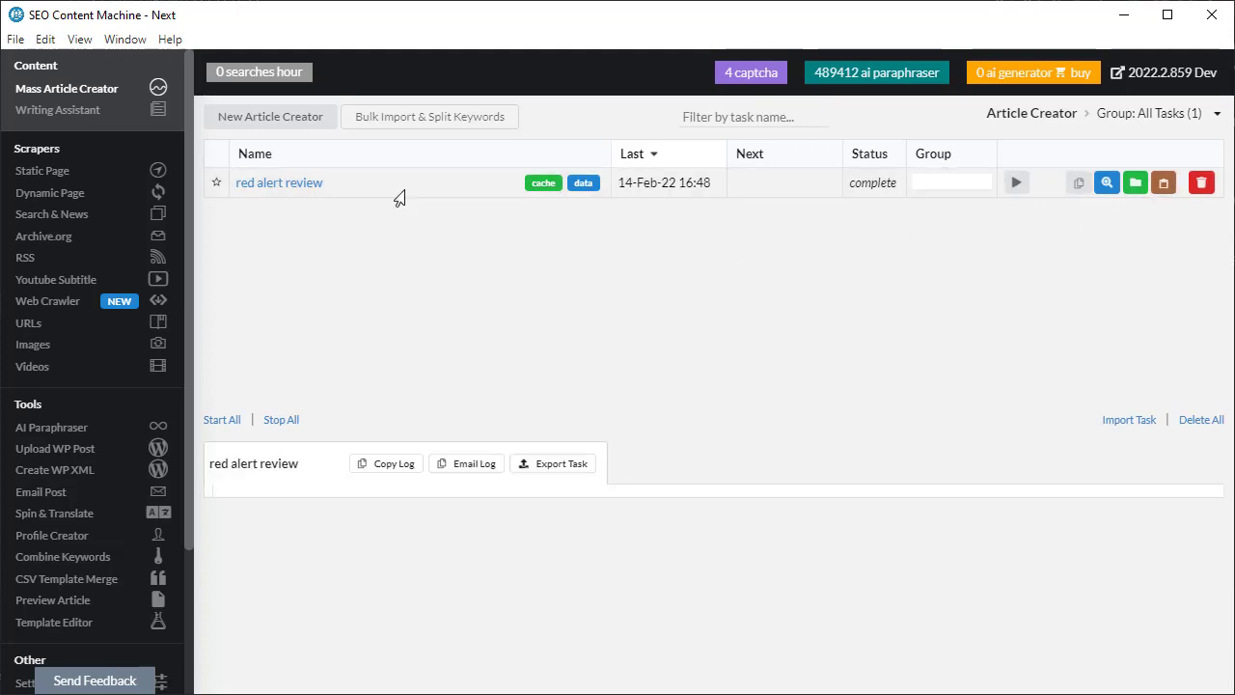
pyautogui.click(396, 193)
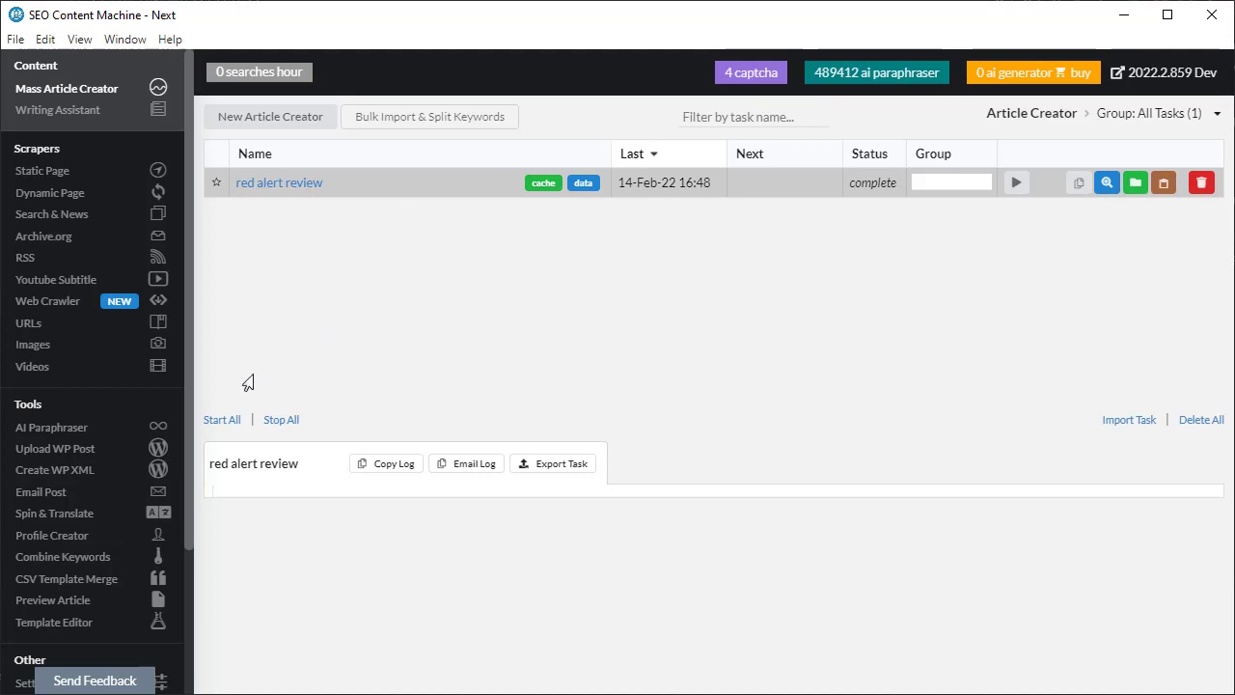
# Step: Create a new WP XML task using the pasted article folder, with XML output to the Desktop
pyautogui.click(112, 471)
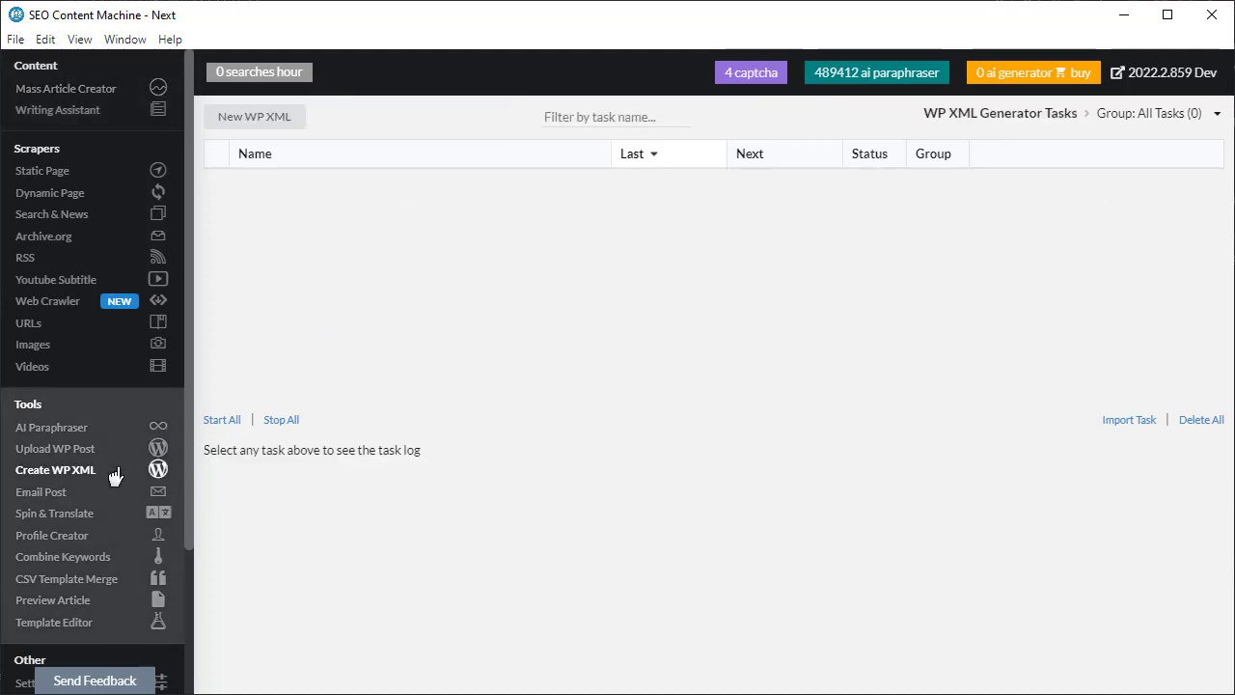
pyautogui.click(255, 118)
pyautogui.click(259, 117)
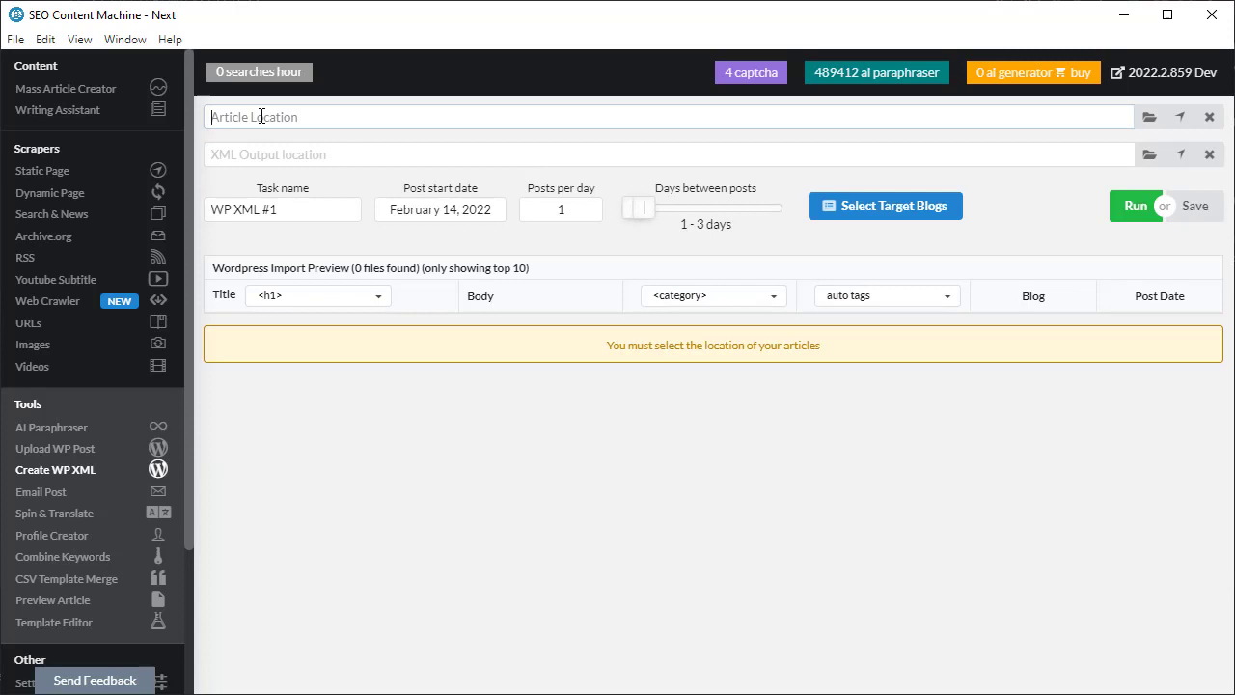
pyautogui.hotkey('ctrl', 'v')
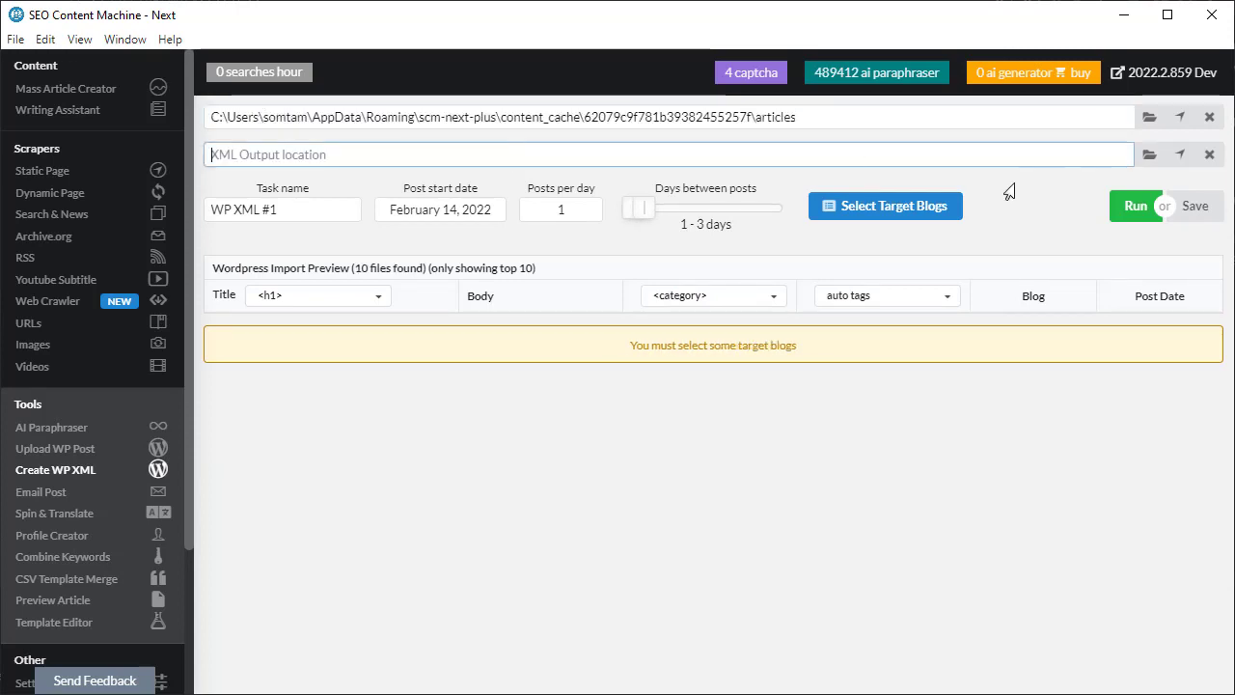
pyautogui.click(1148, 156)
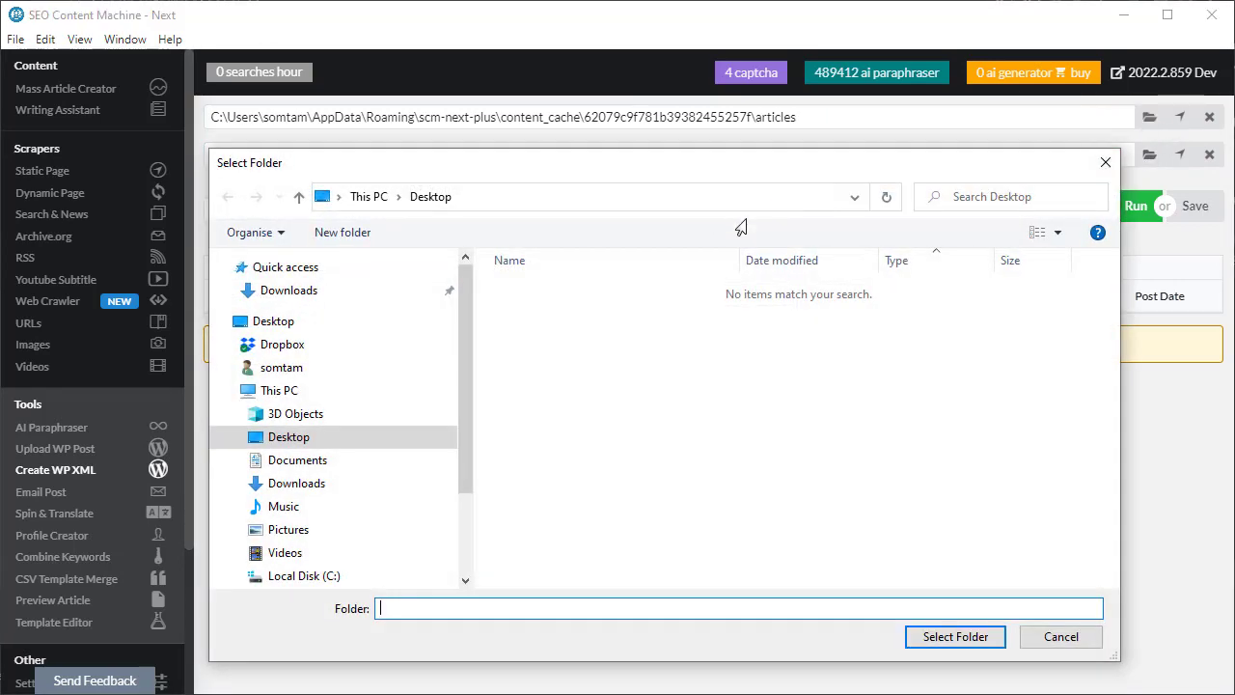
pyautogui.click(947, 638)
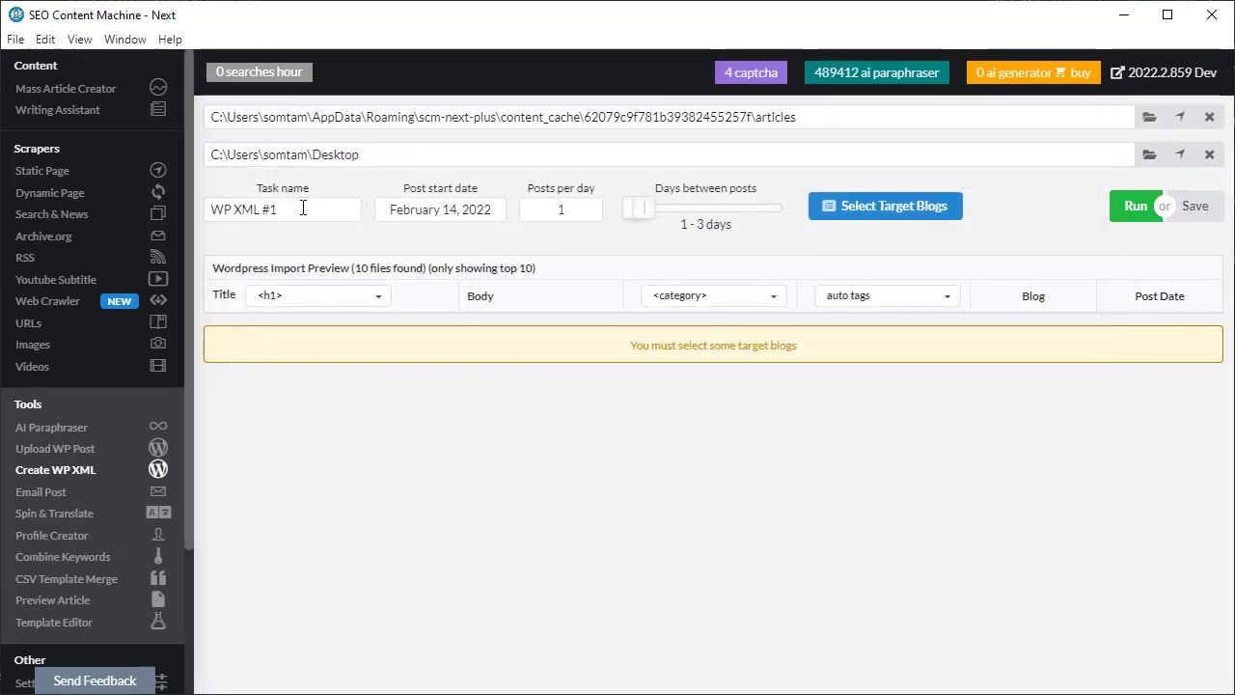
# Step: Set the post start date to January 1, 2021
pyautogui.click(303, 208)
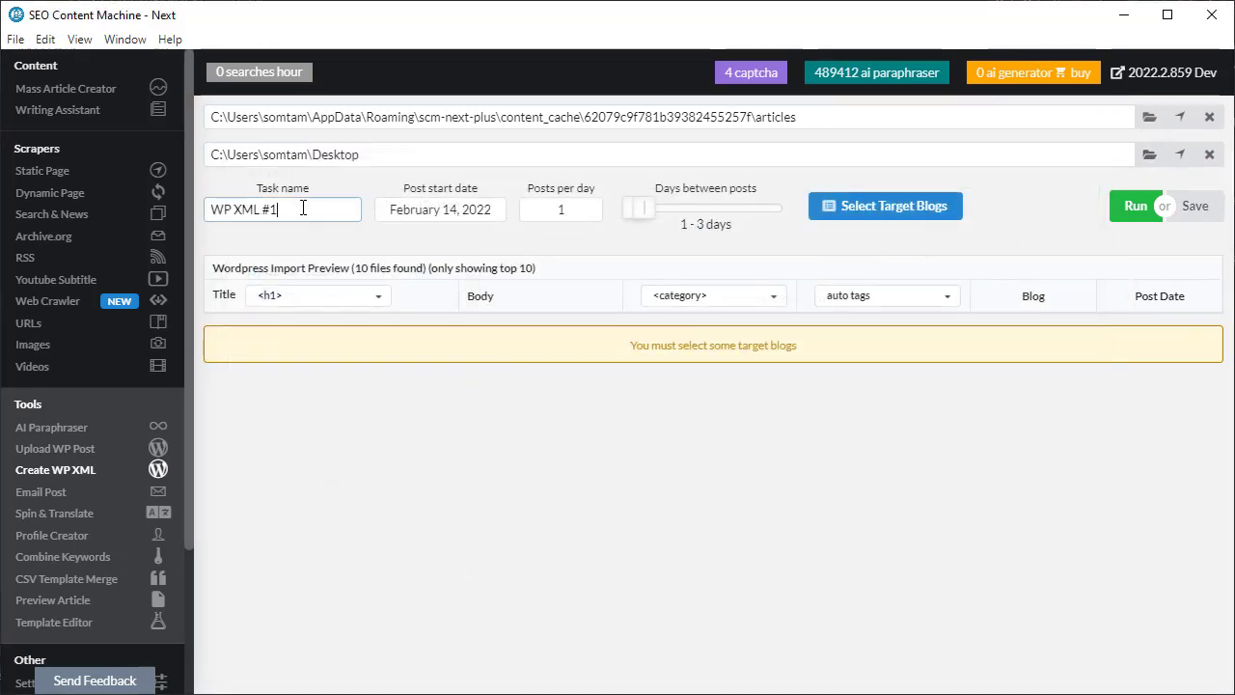
pyautogui.click(423, 219)
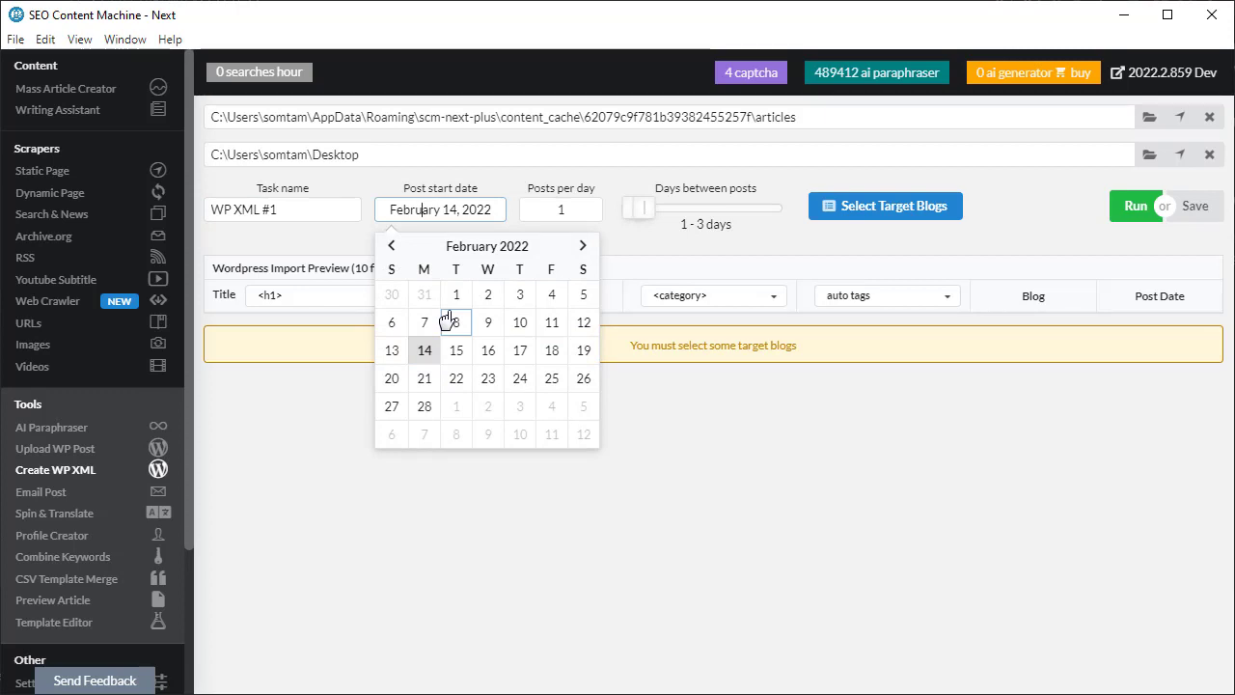
pyautogui.click(390, 250)
pyautogui.click(391, 250)
pyautogui.click(390, 249)
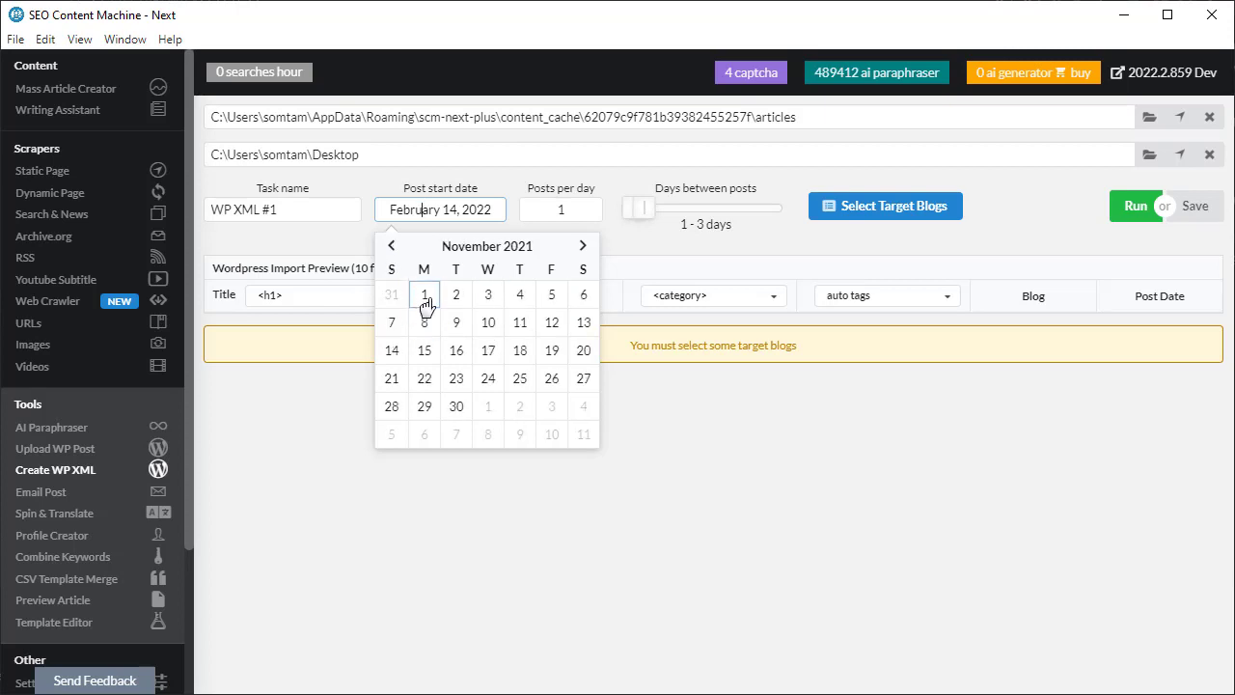
pyautogui.click(494, 257)
pyautogui.click(404, 280)
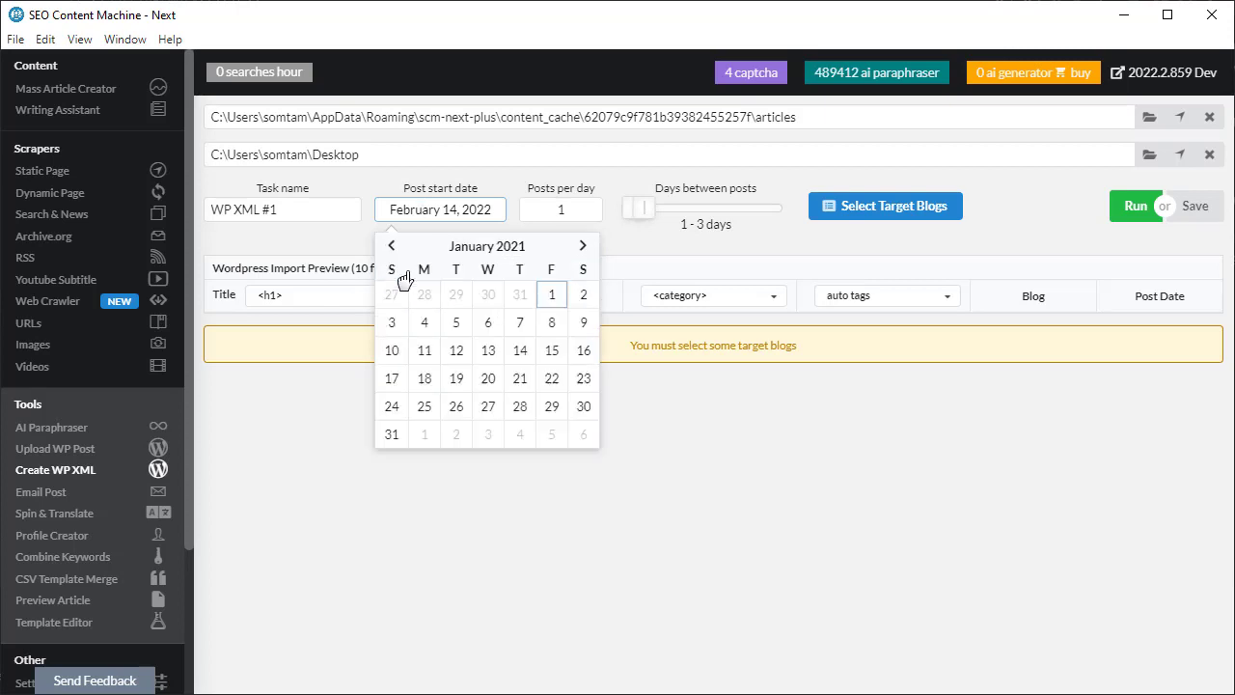
pyautogui.click(550, 295)
# Step: Keep posts per day at 1 and set days between posts to 14–24
pyautogui.click(564, 213)
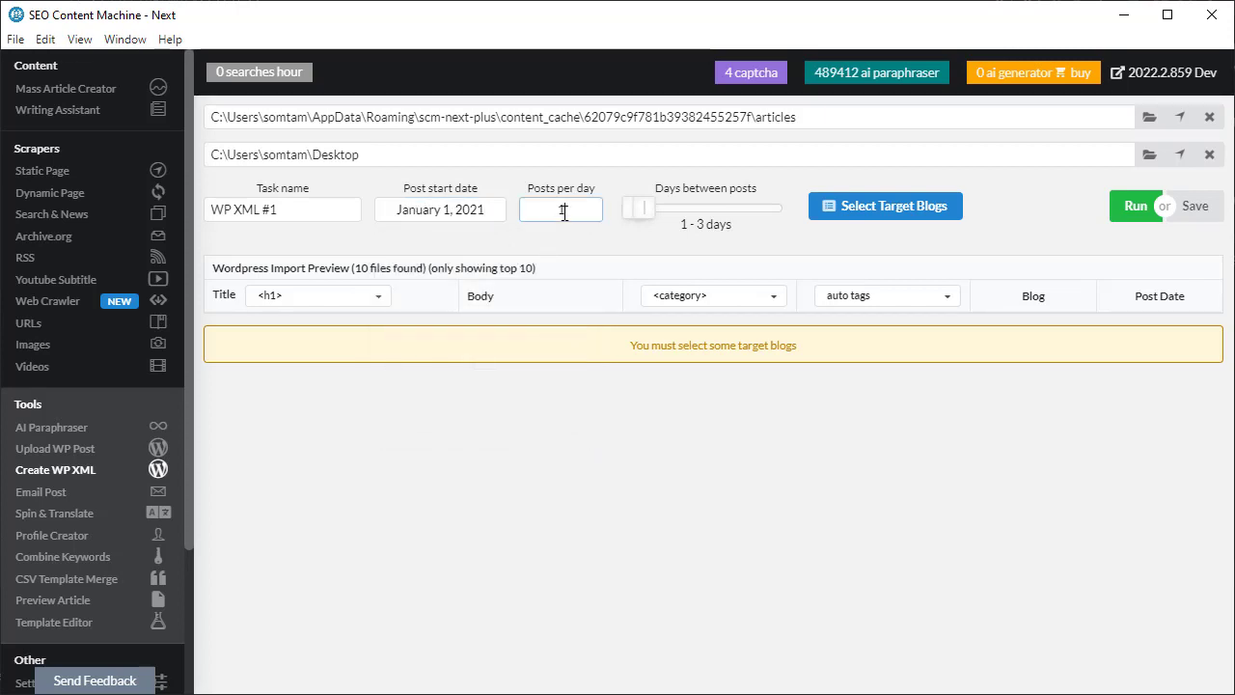
pyautogui.press('BackSpace')
pyautogui.write('5')
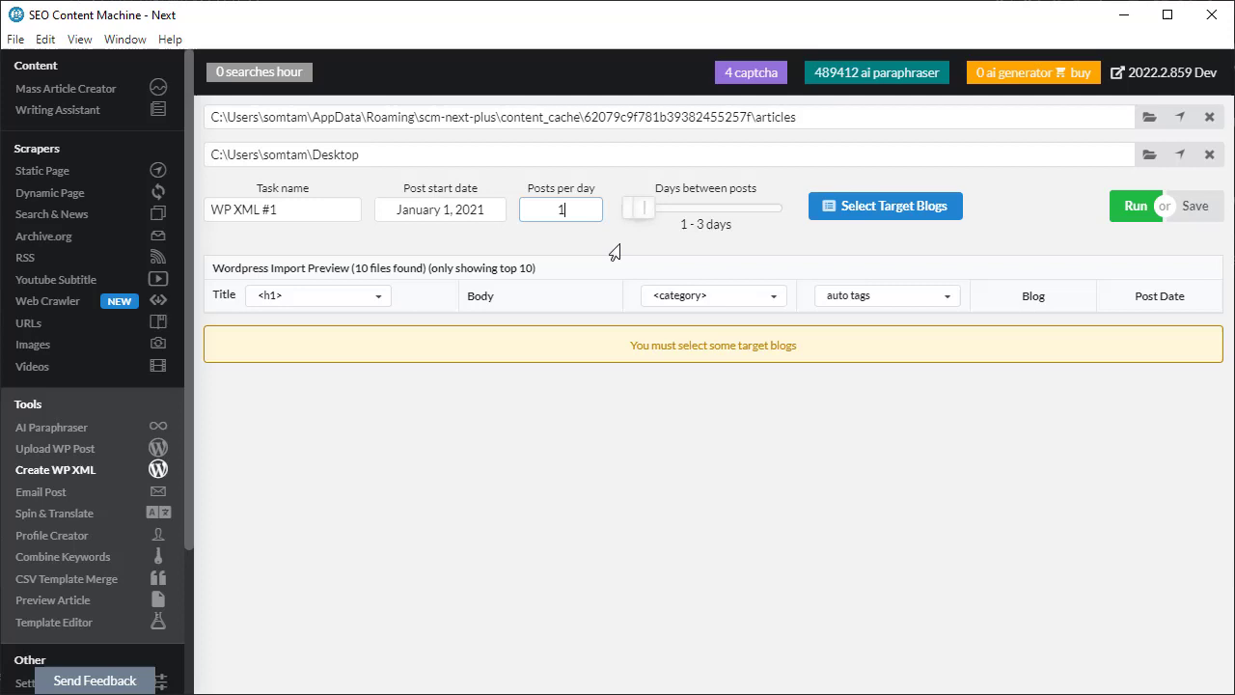
pyautogui.press('BackSpace')
pyautogui.write('1')
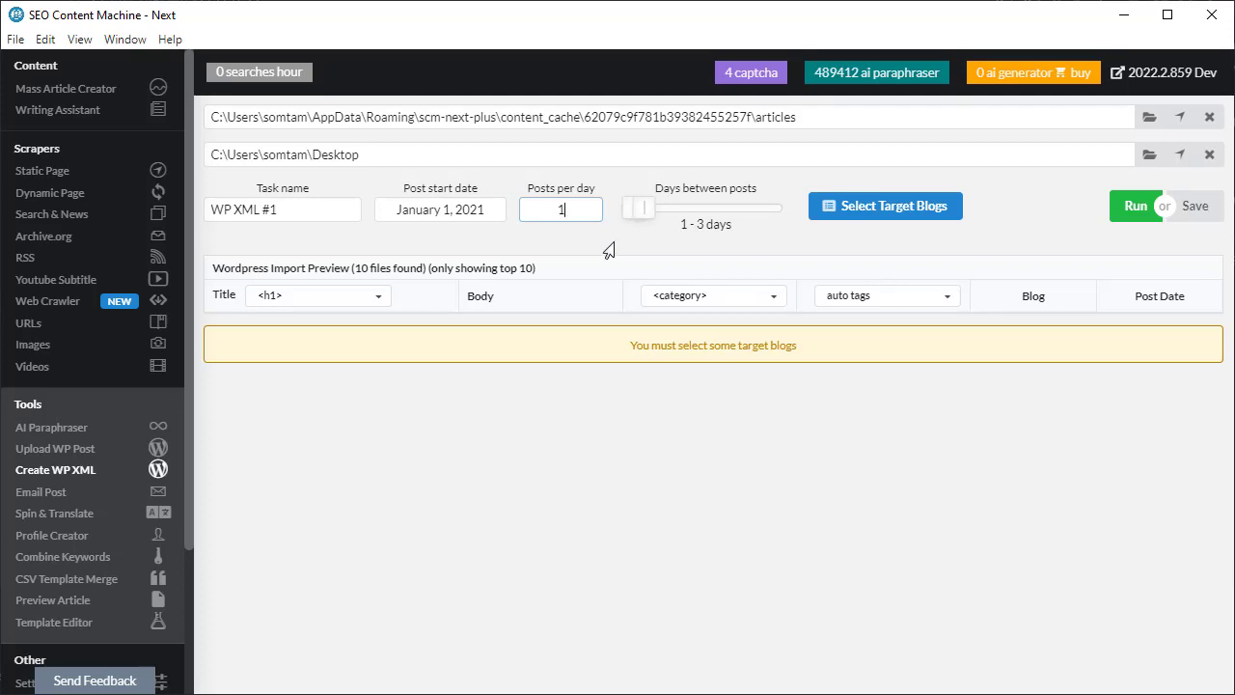
pyautogui.moveTo(638, 208); pyautogui.dragTo(752, 214)
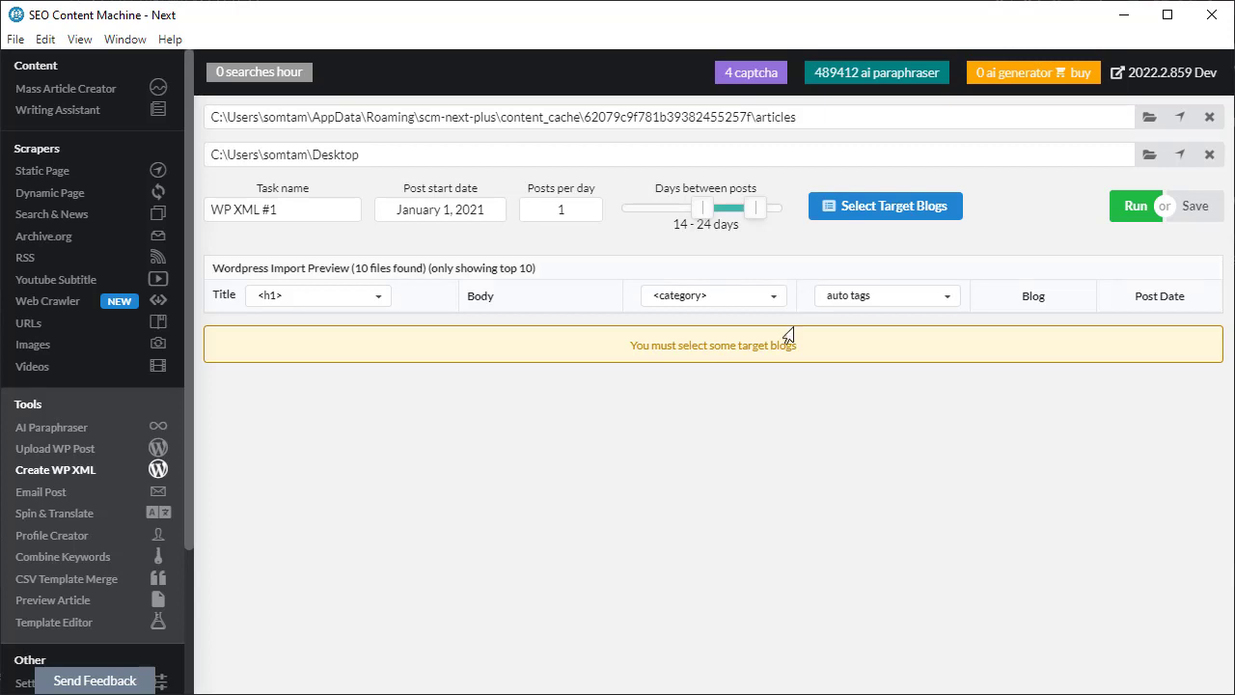
pyautogui.moveTo(569, 356); pyautogui.dragTo(836, 359)
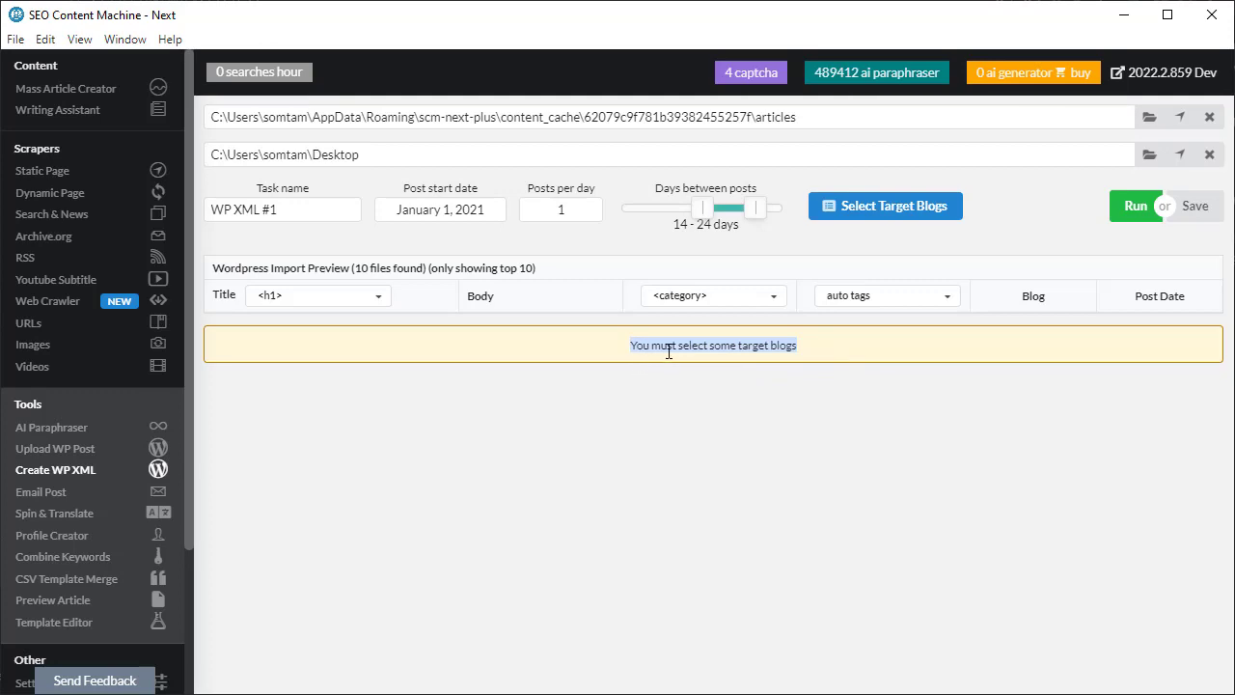
pyautogui.click(871, 210)
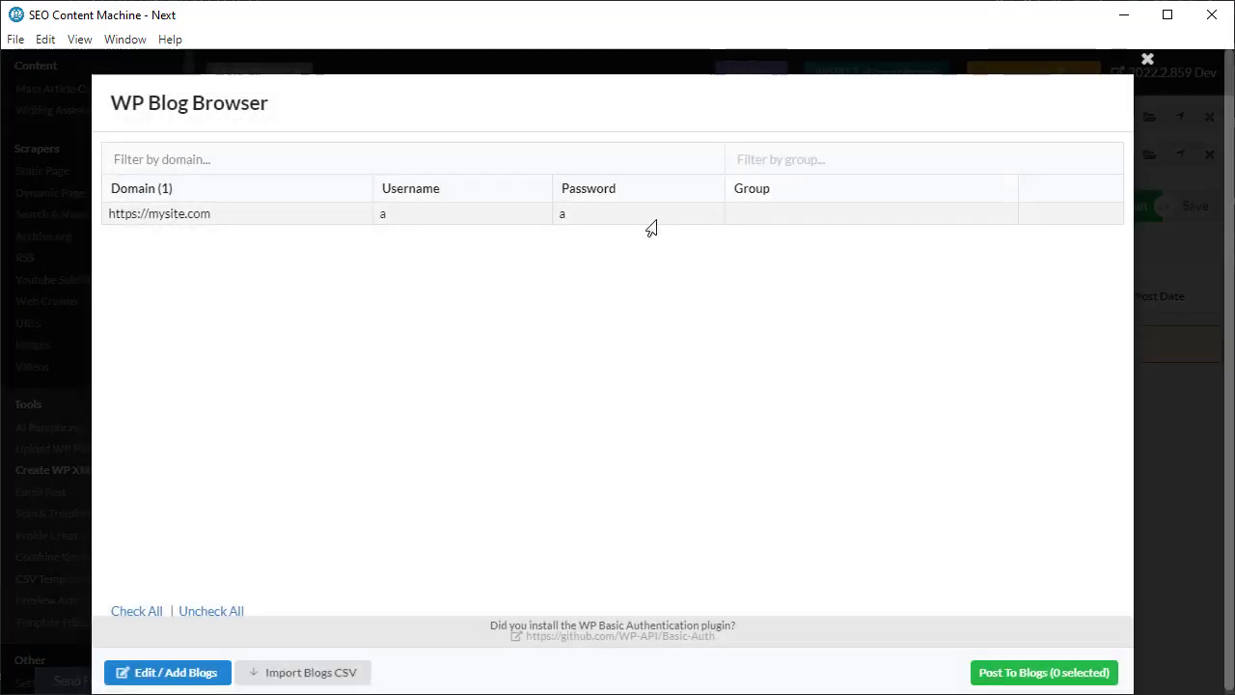
pyautogui.click(647, 221)
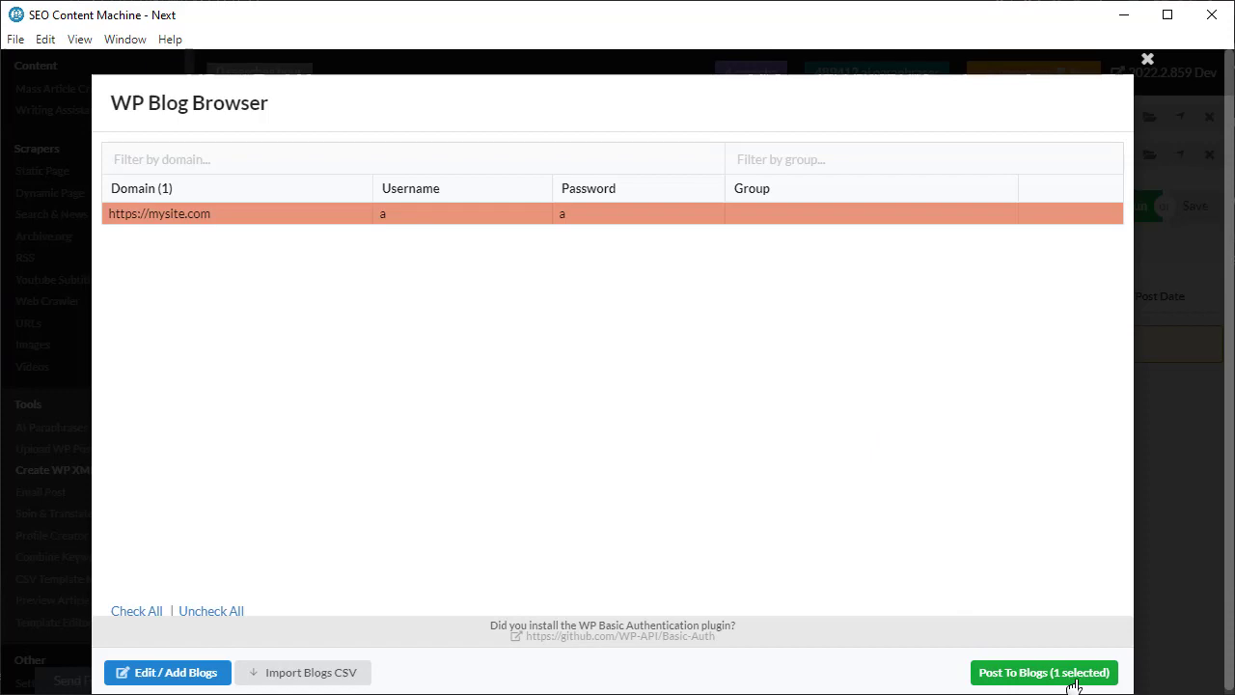
pyautogui.click(1072, 681)
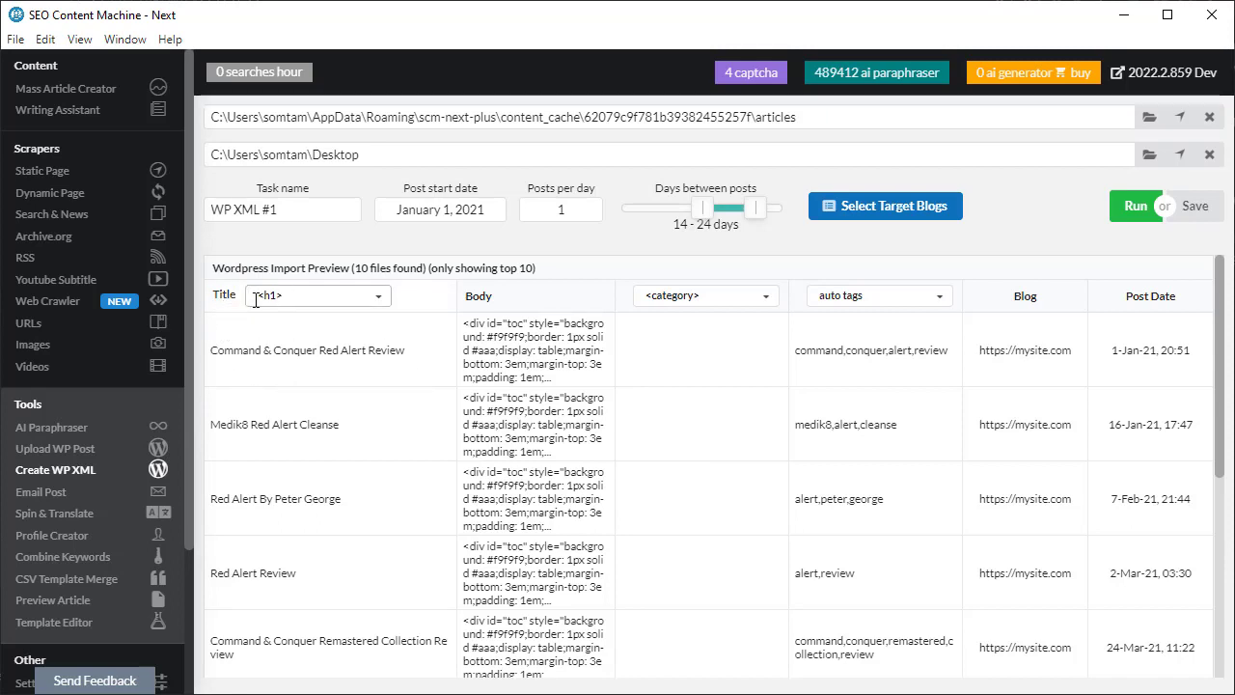
# Step: Try <h2>, <title>, filename and first-line title sources in the preview's Title dropdown
pyautogui.click(370, 307)
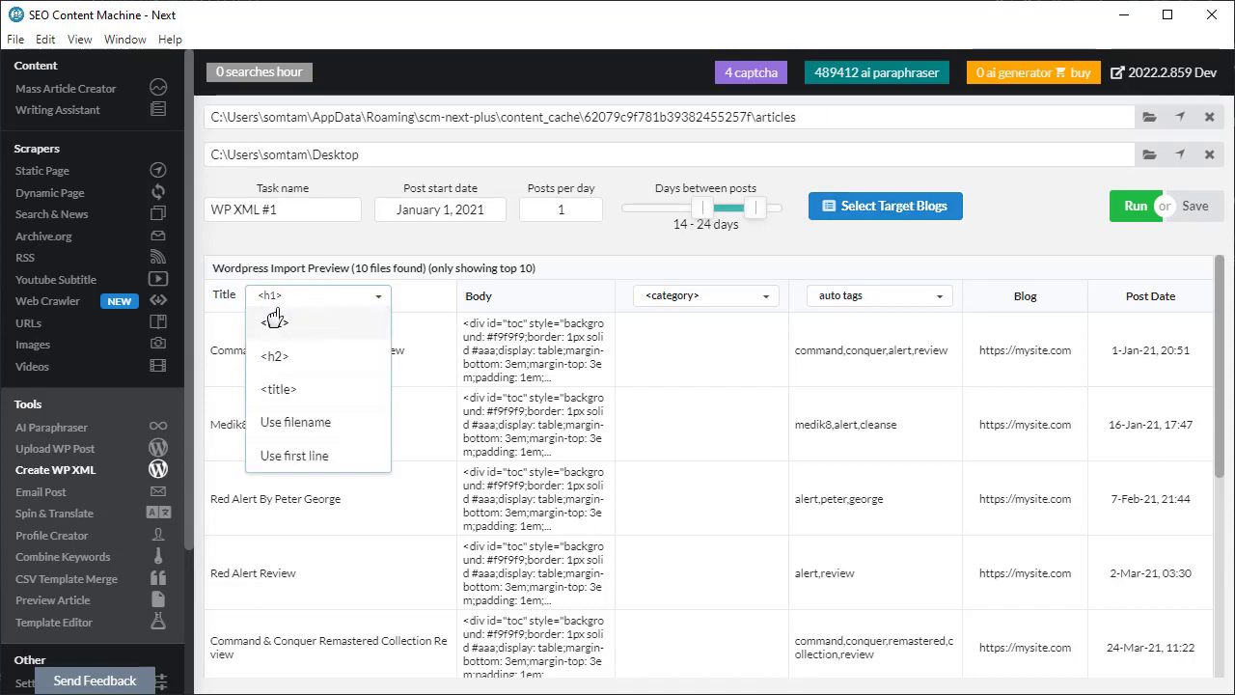
pyautogui.click(299, 356)
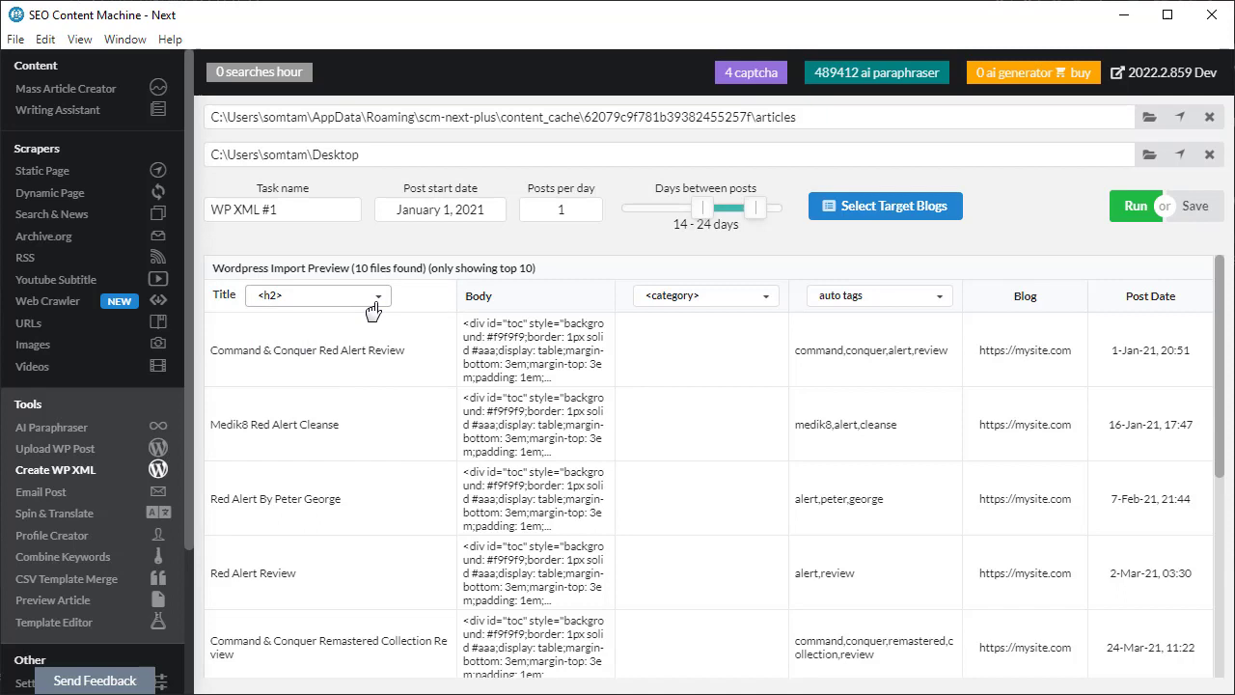
pyautogui.click(371, 307)
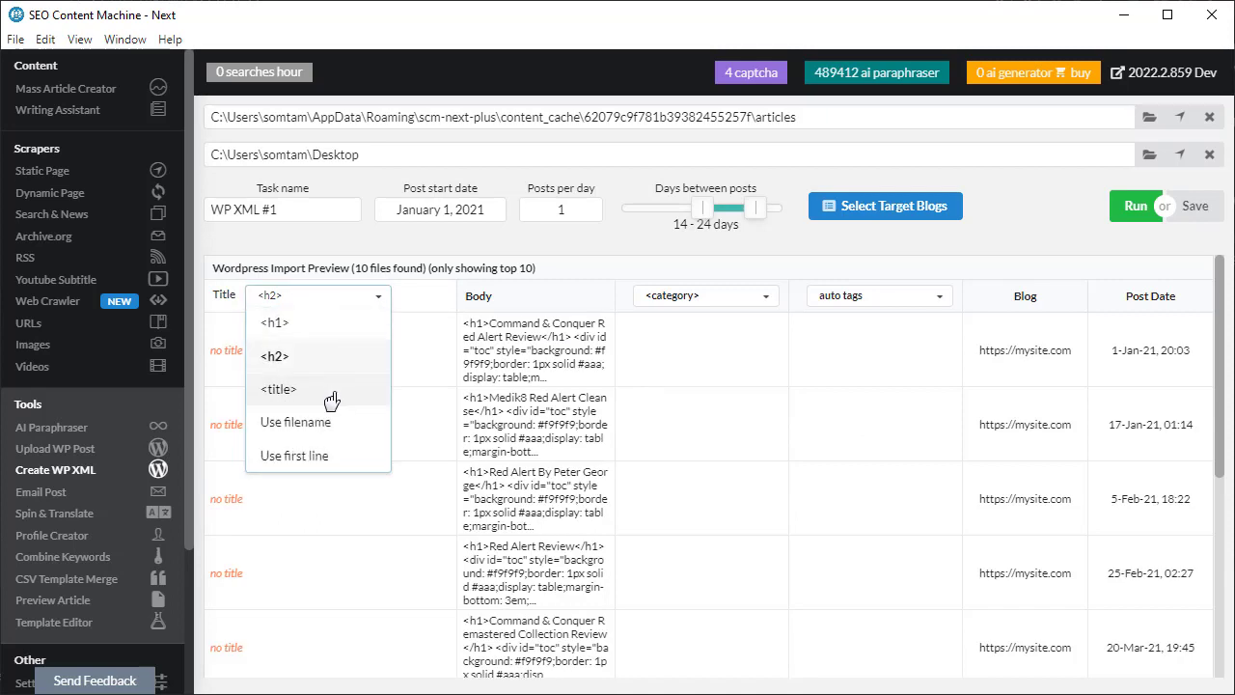
pyautogui.click(331, 400)
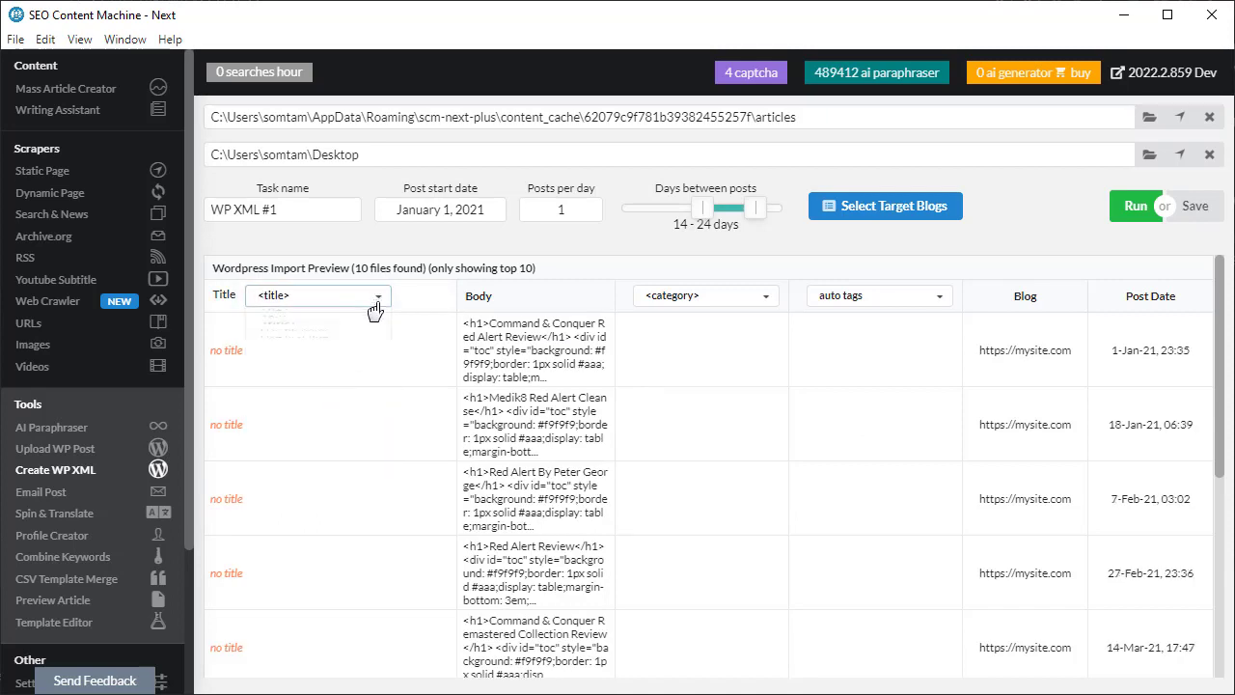
pyautogui.click(374, 303)
pyautogui.click(354, 440)
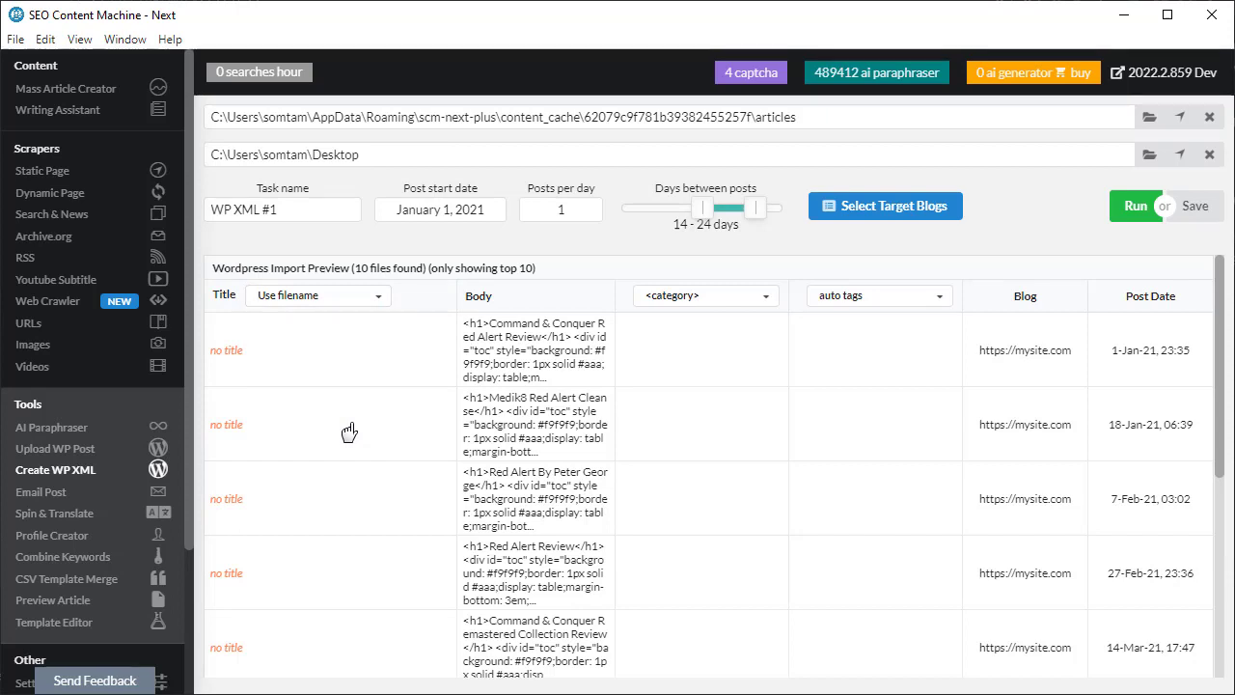
pyautogui.click(375, 303)
pyautogui.click(325, 451)
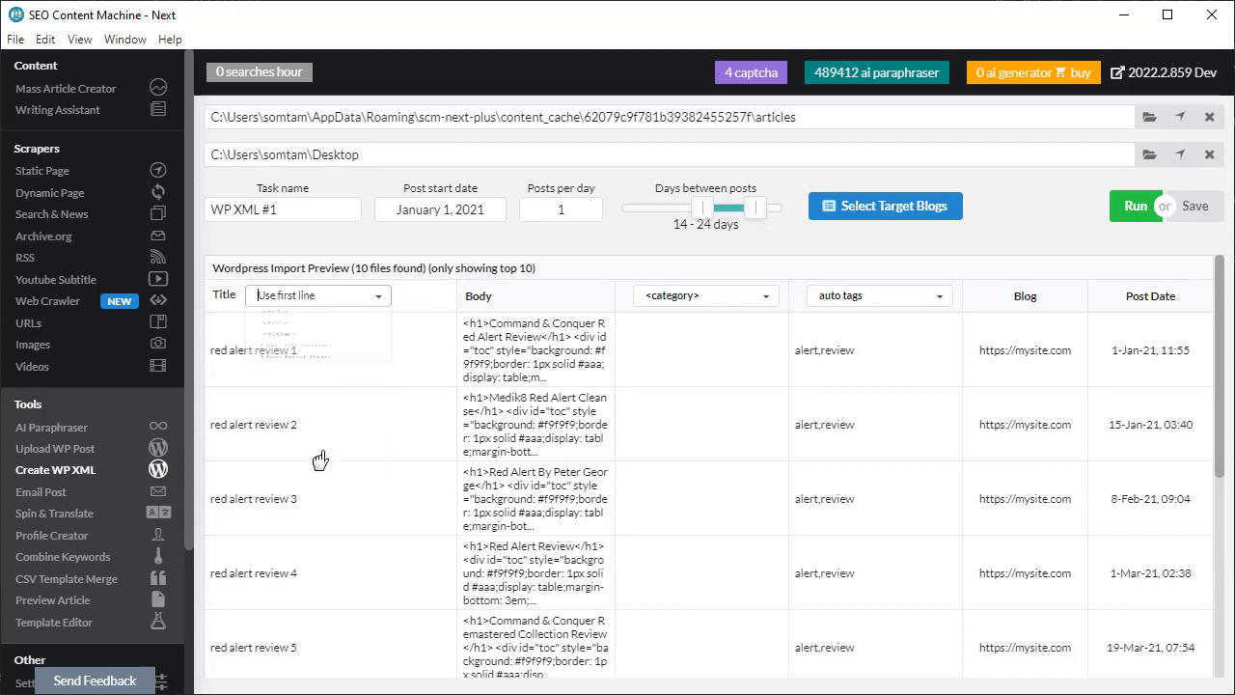
pyautogui.click(372, 304)
# Step: Restore <h1> titles and replace auto tags with the custom tags misc and comma
pyautogui.click(307, 321)
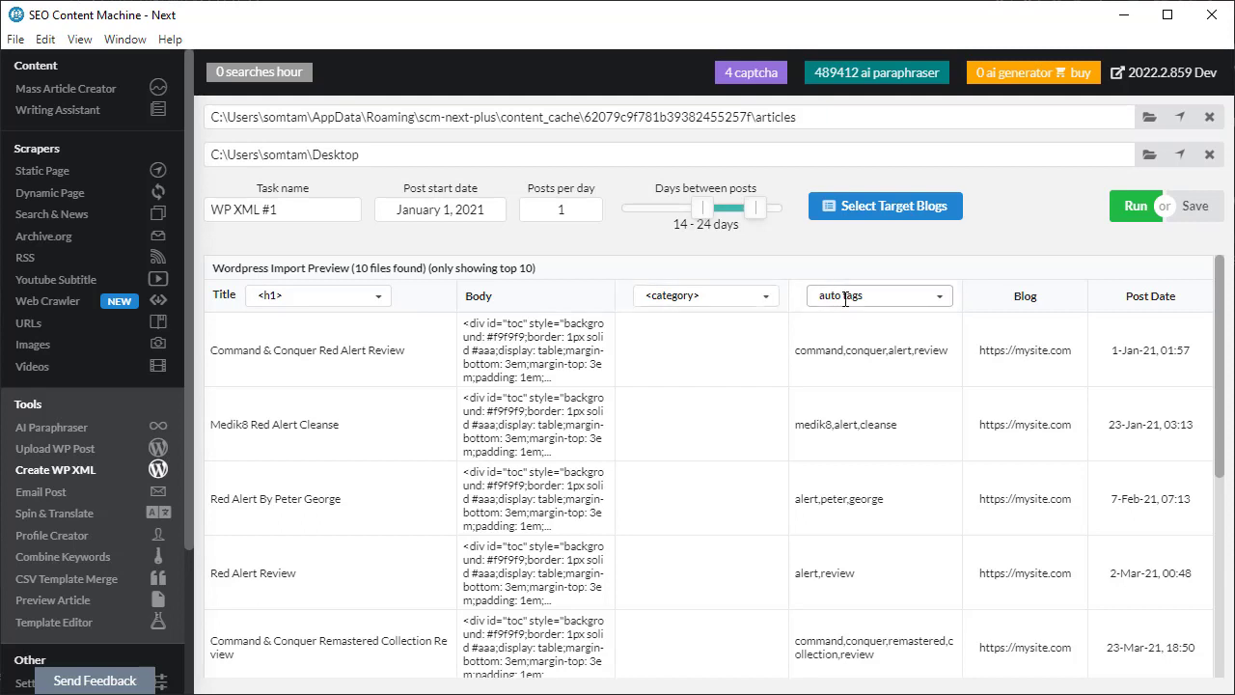
pyautogui.click(940, 303)
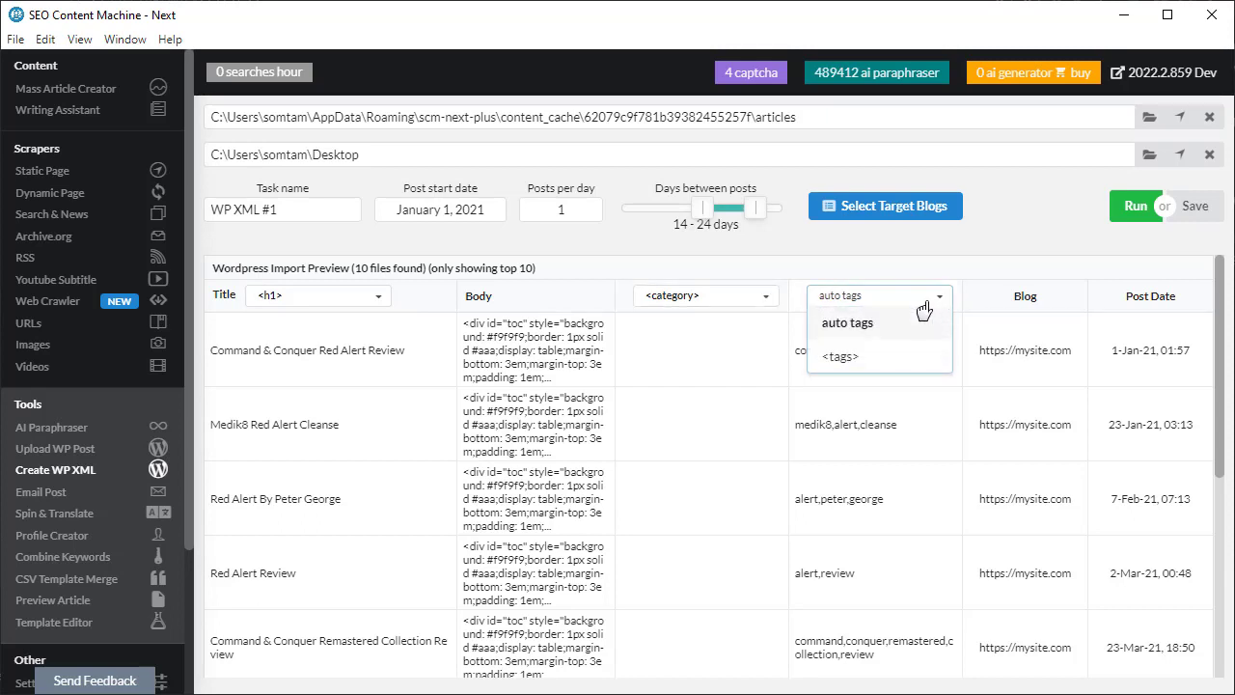
pyautogui.click(840, 357)
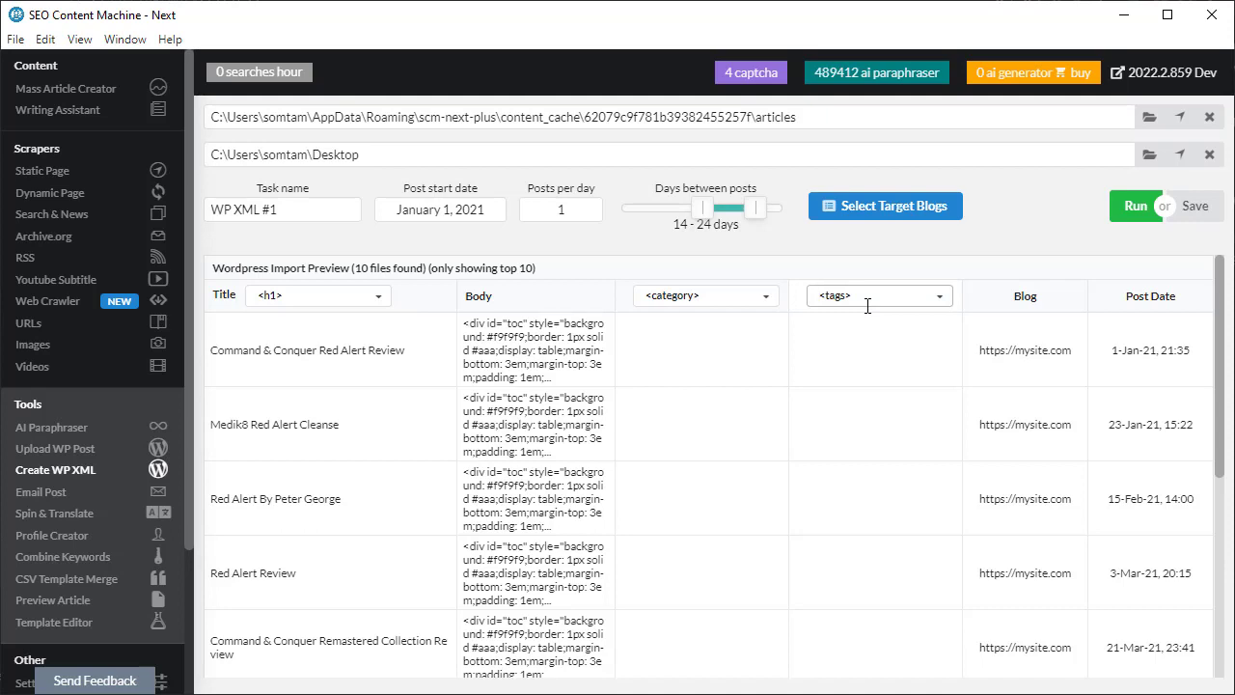
pyautogui.write('mi')
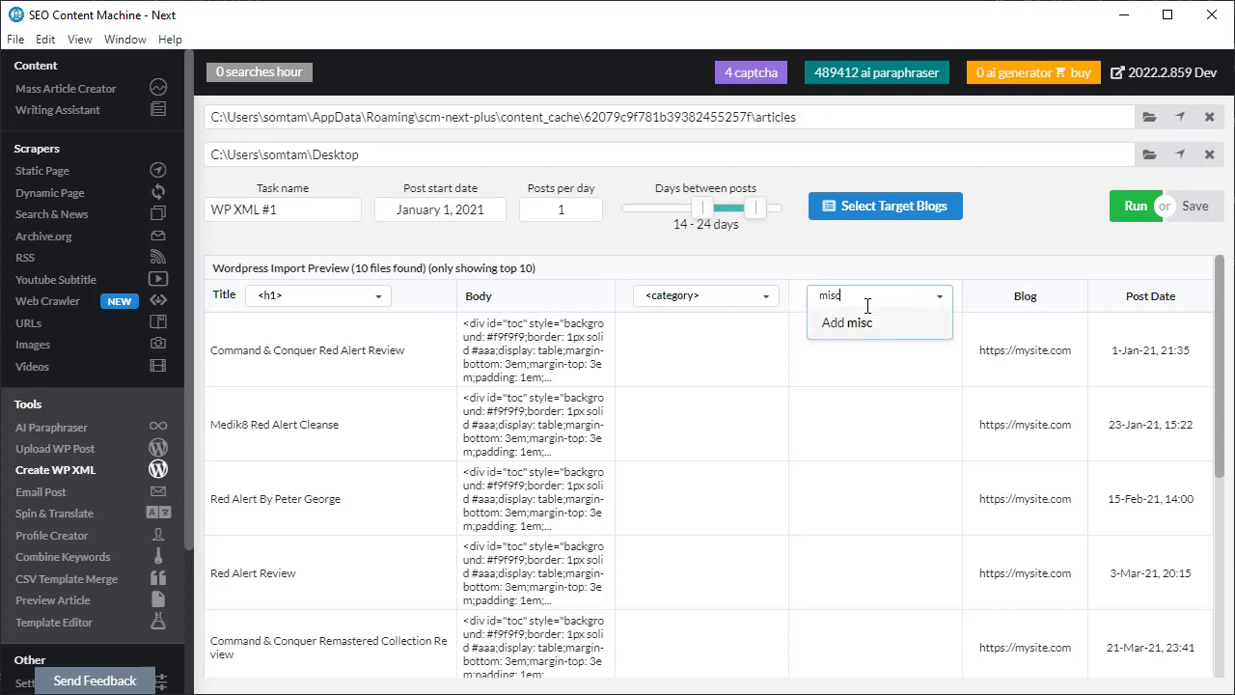
pyautogui.write('sc')
pyautogui.press('Return')
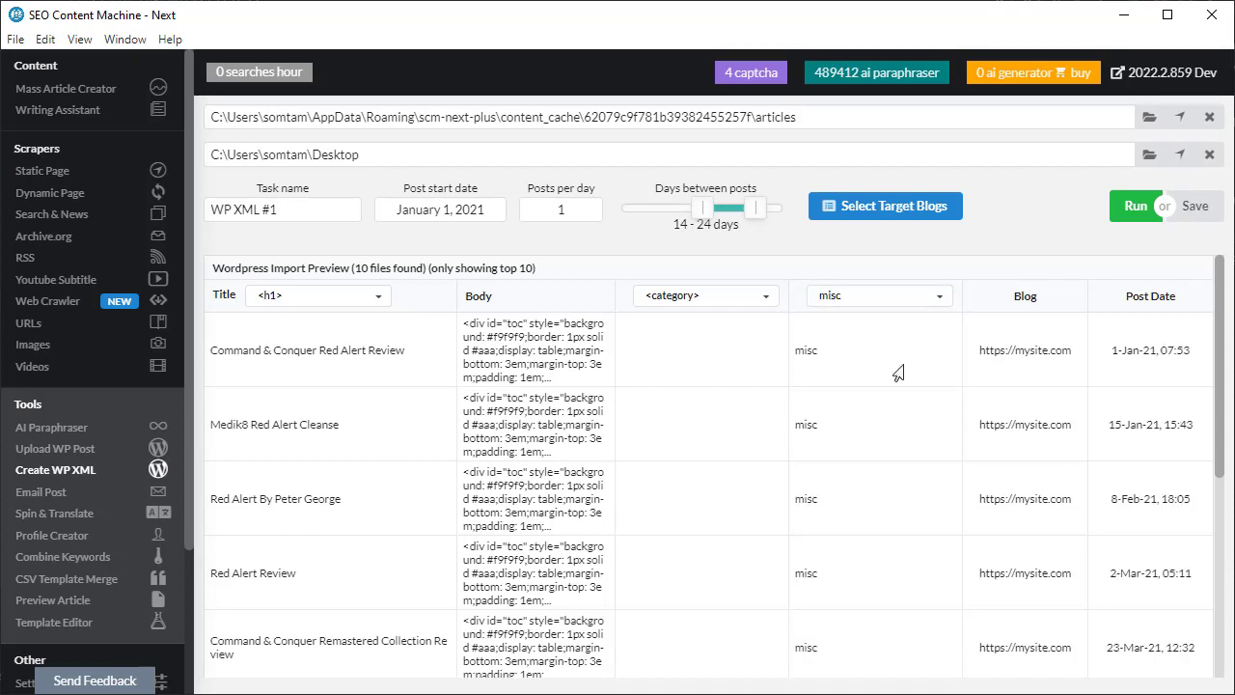
pyautogui.click(866, 294)
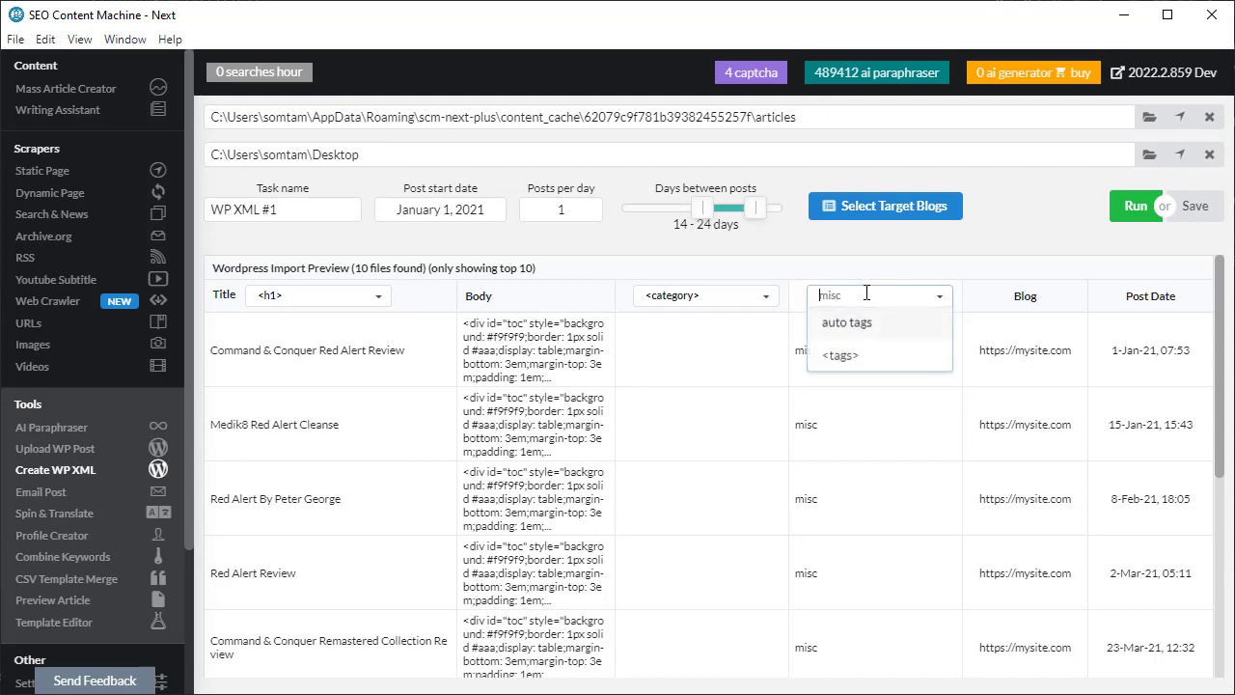
# Step: Set every article's category to generic
pyautogui.click(685, 299)
pyautogui.write('generic')
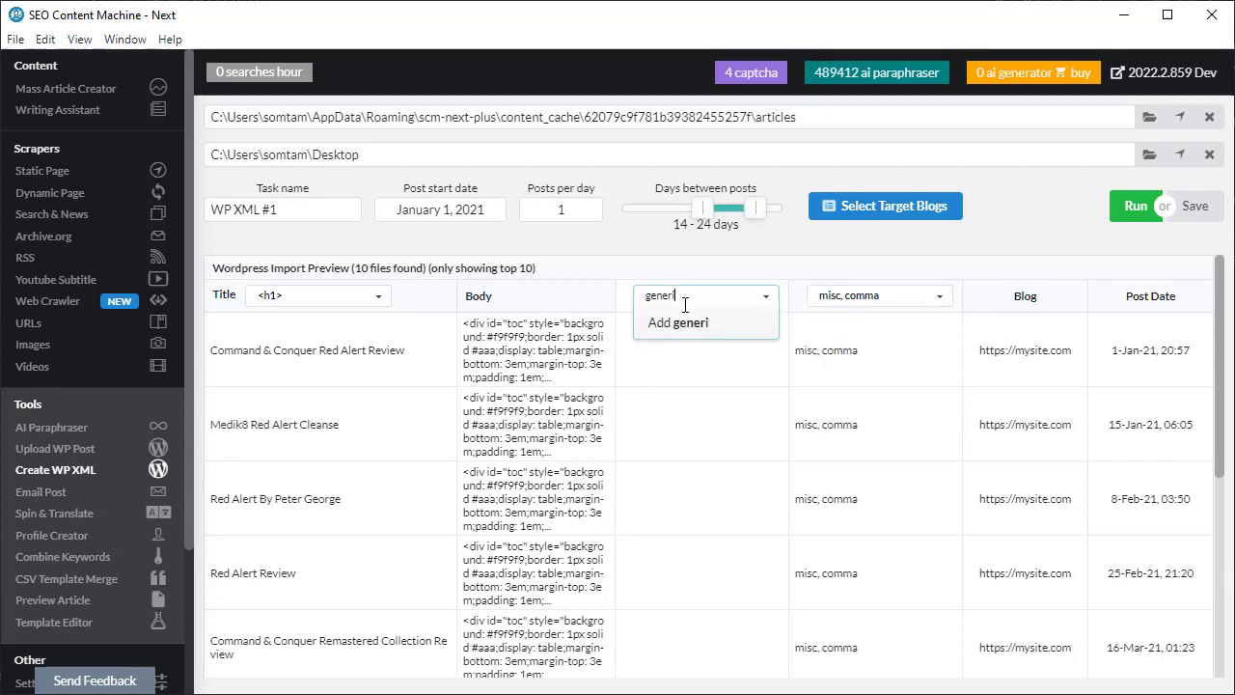
pyautogui.click(668, 334)
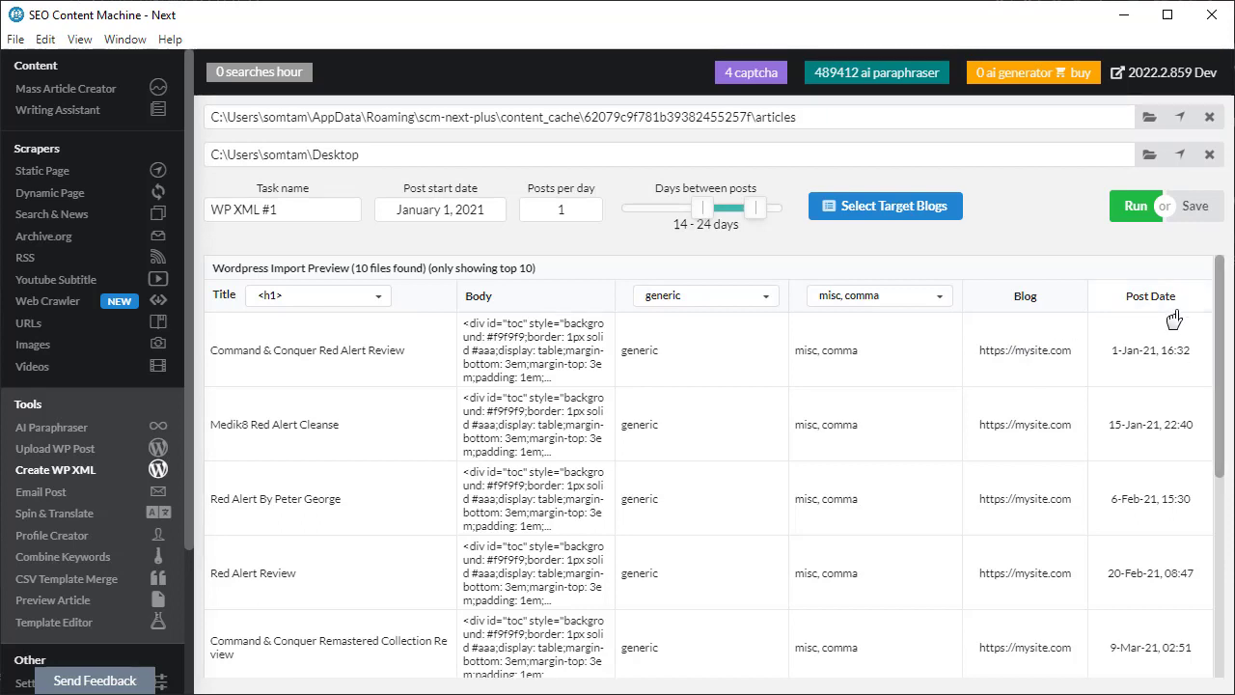
pyautogui.scroll(-1, 1209, 353)
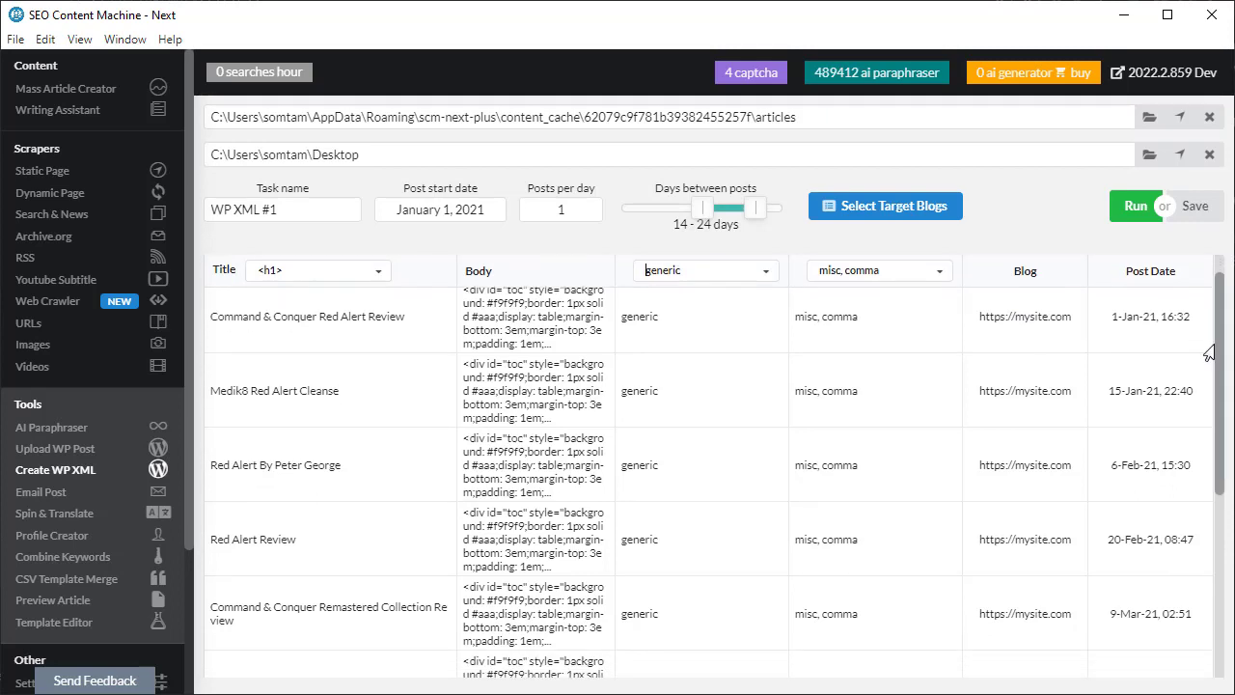
pyautogui.scroll(-4, 1209, 353)
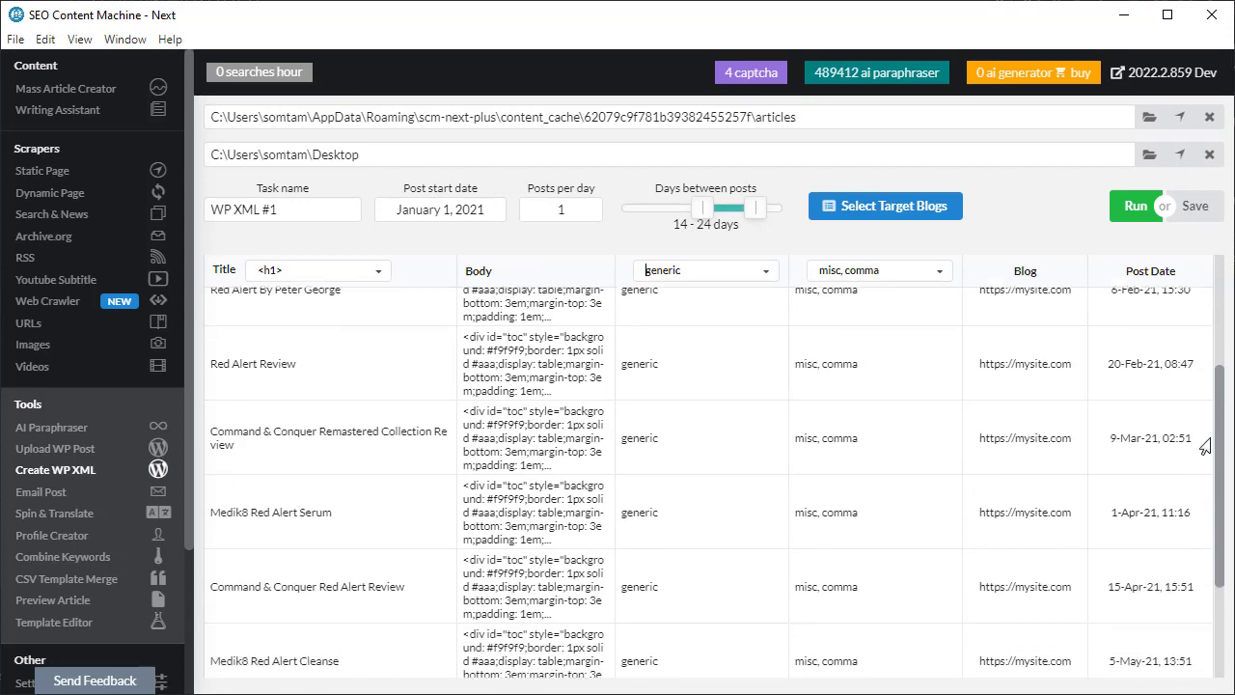
pyautogui.scroll(-3, 1205, 439)
pyautogui.scroll(5, 1205, 406)
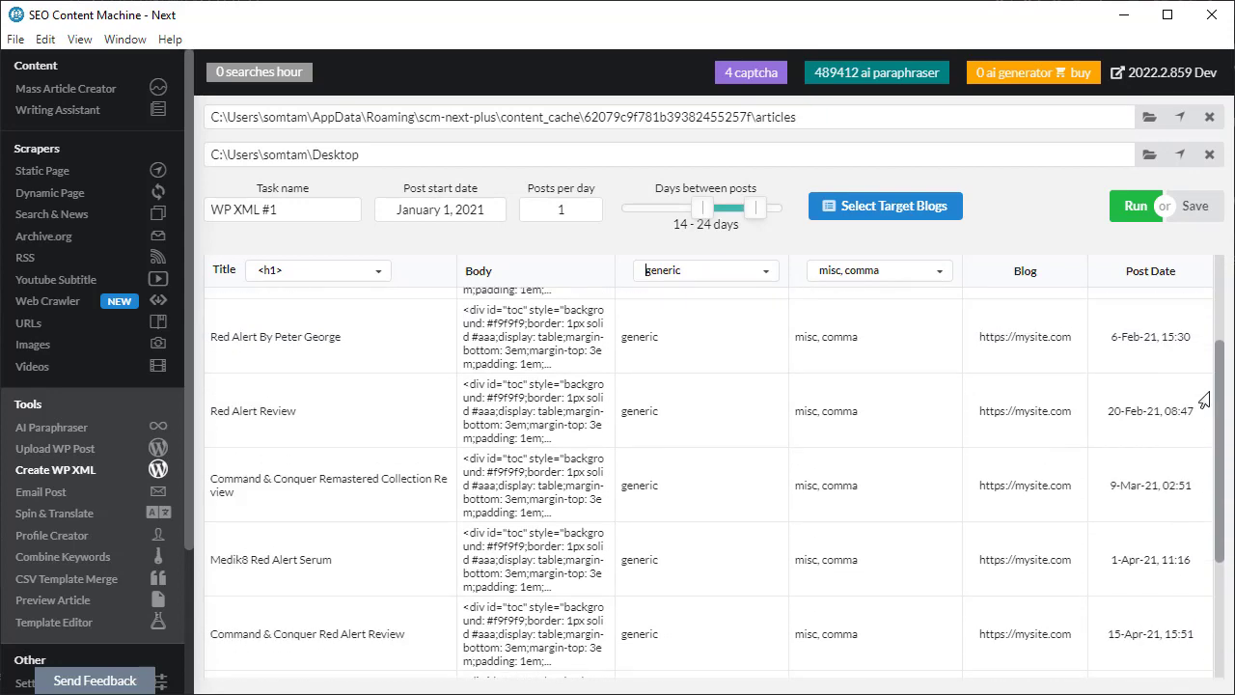
pyautogui.scroll(4, 1204, 386)
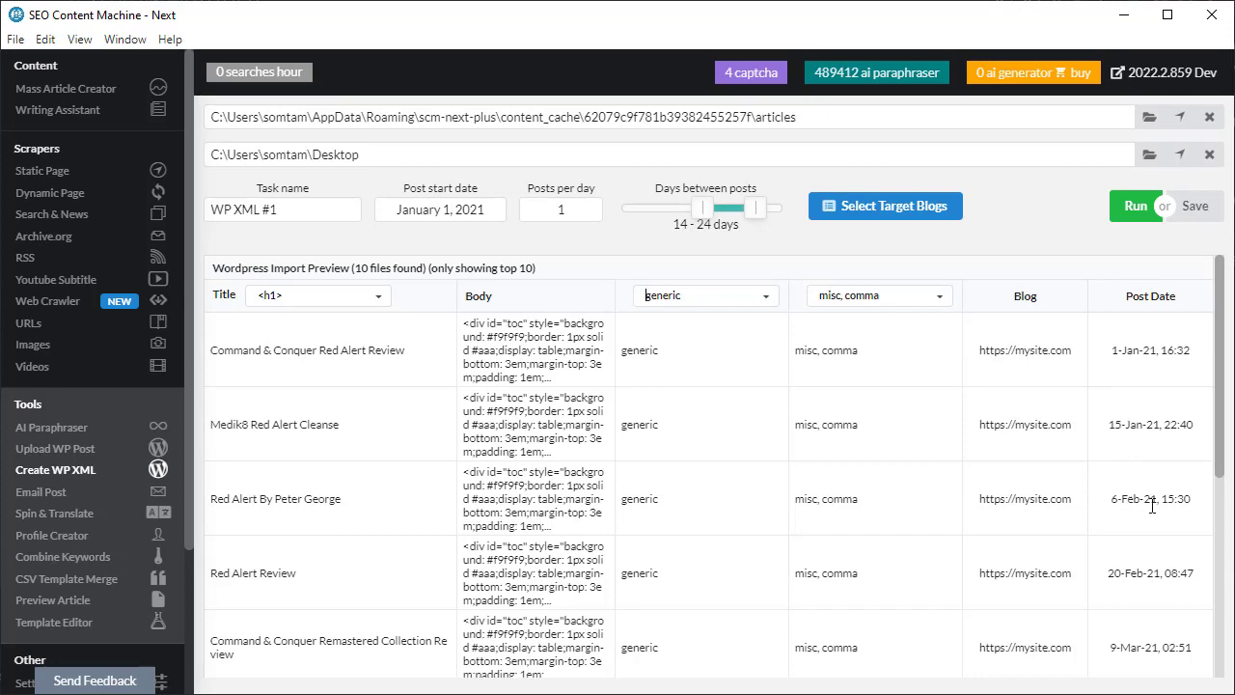
pyautogui.scroll(-5, 1206, 482)
pyautogui.scroll(5, 1201, 540)
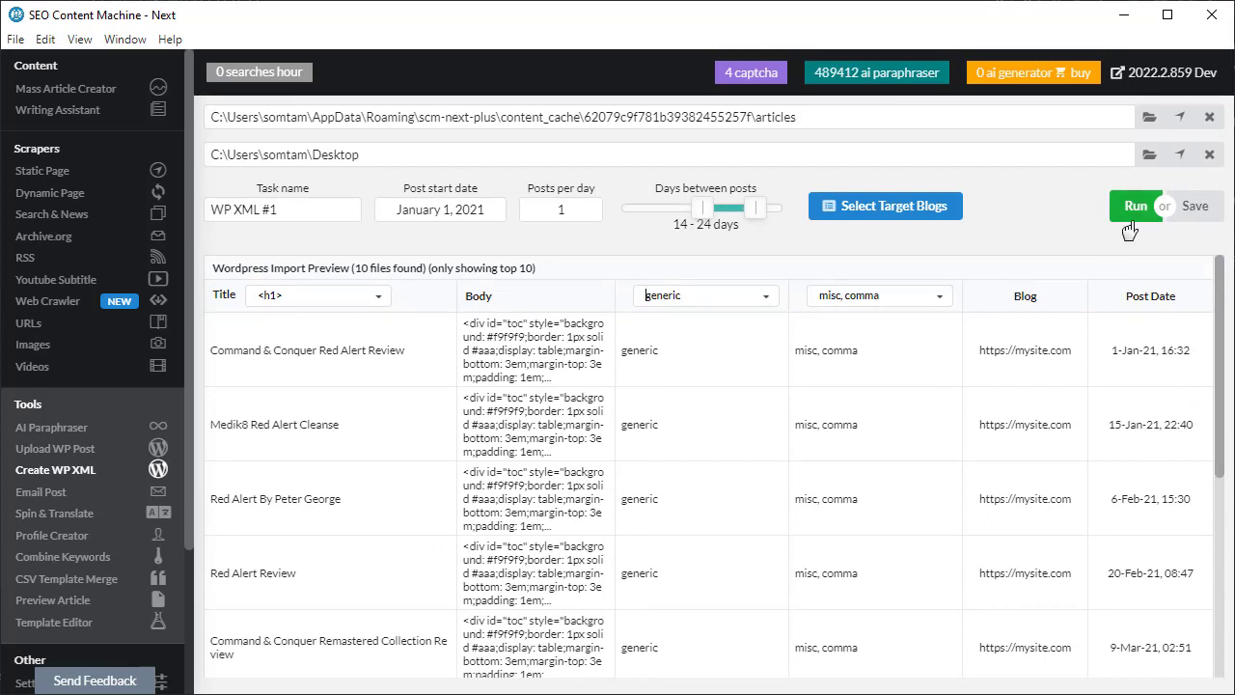
# Step: Run WP XML #1 and check its log for post titles, target site and the mysite.com.xml output
pyautogui.click(1129, 216)
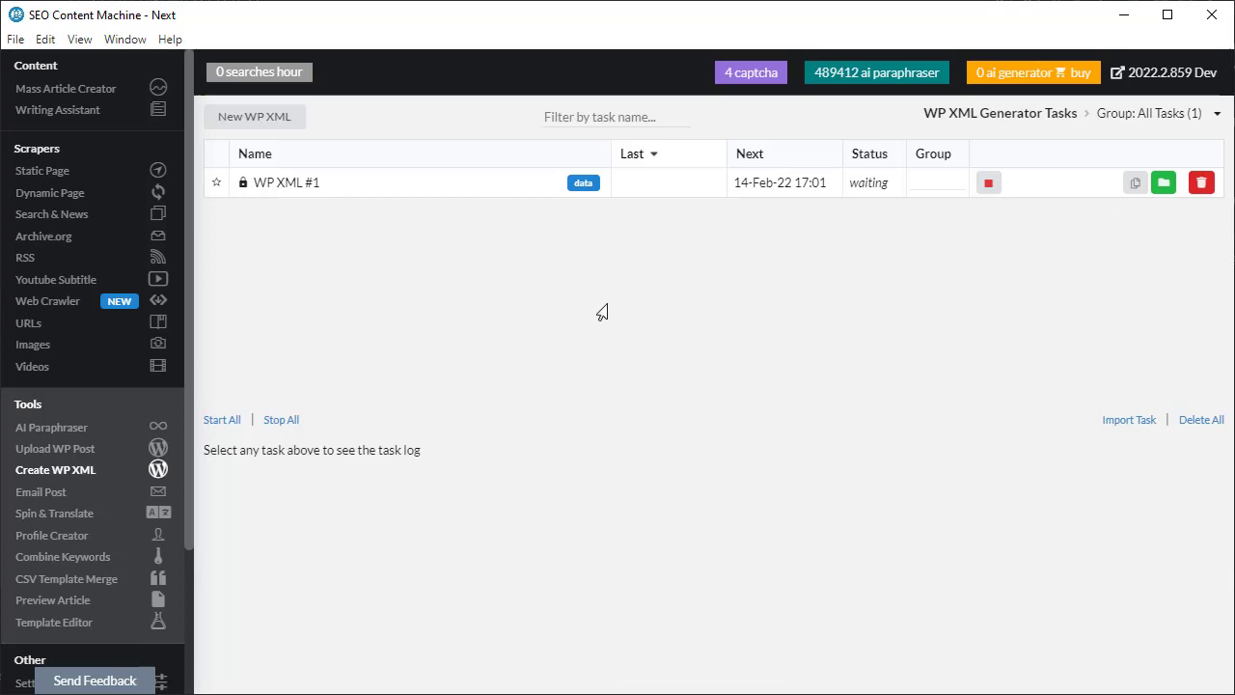
pyautogui.click(403, 183)
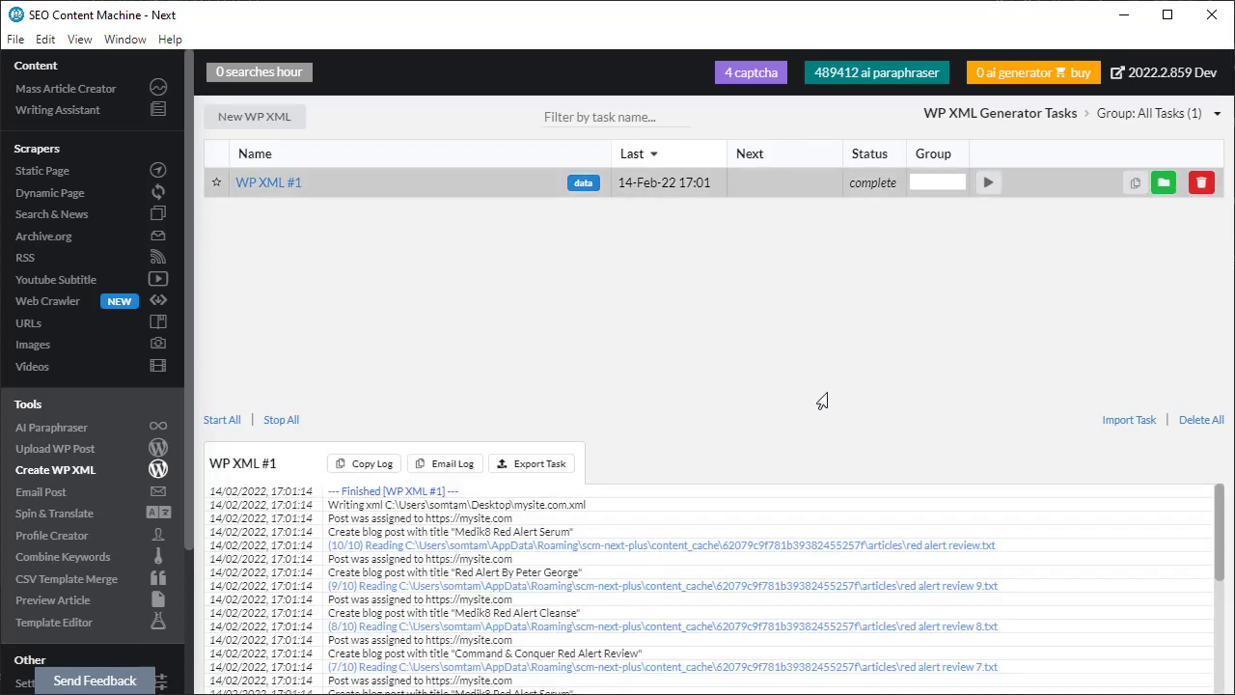
pyautogui.scroll(-5, 854, 535)
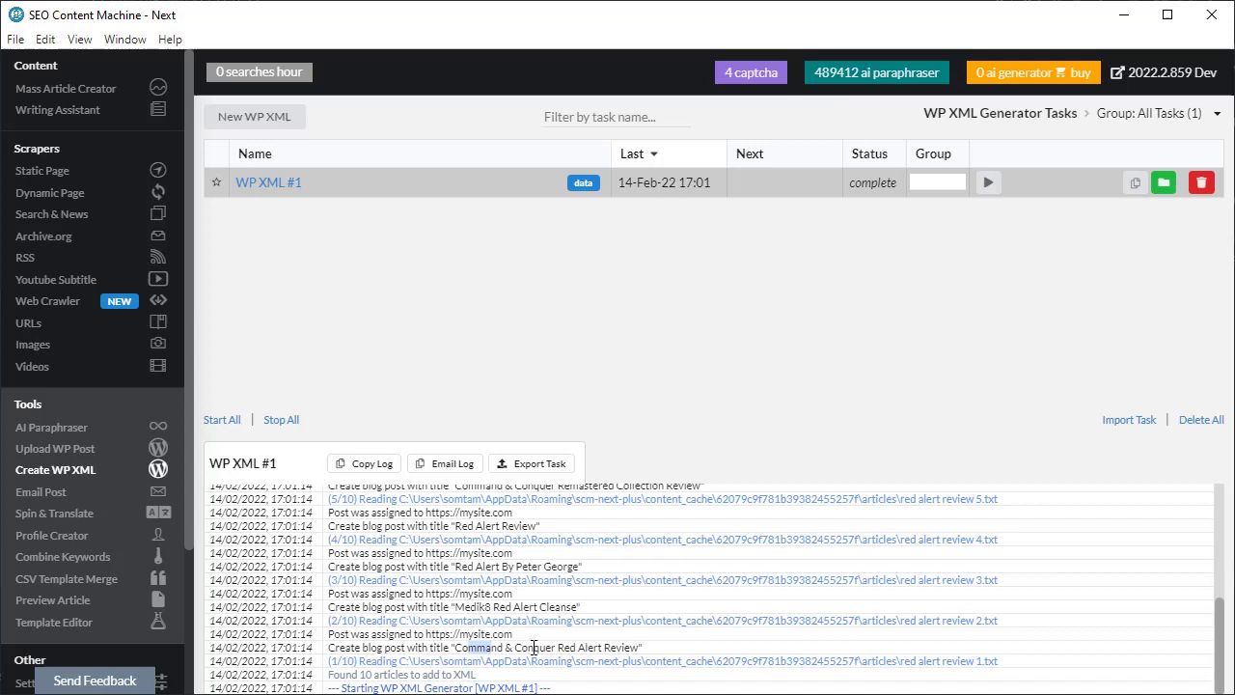
pyautogui.moveTo(584, 647); pyautogui.dragTo(429, 638)
pyautogui.click(422, 640)
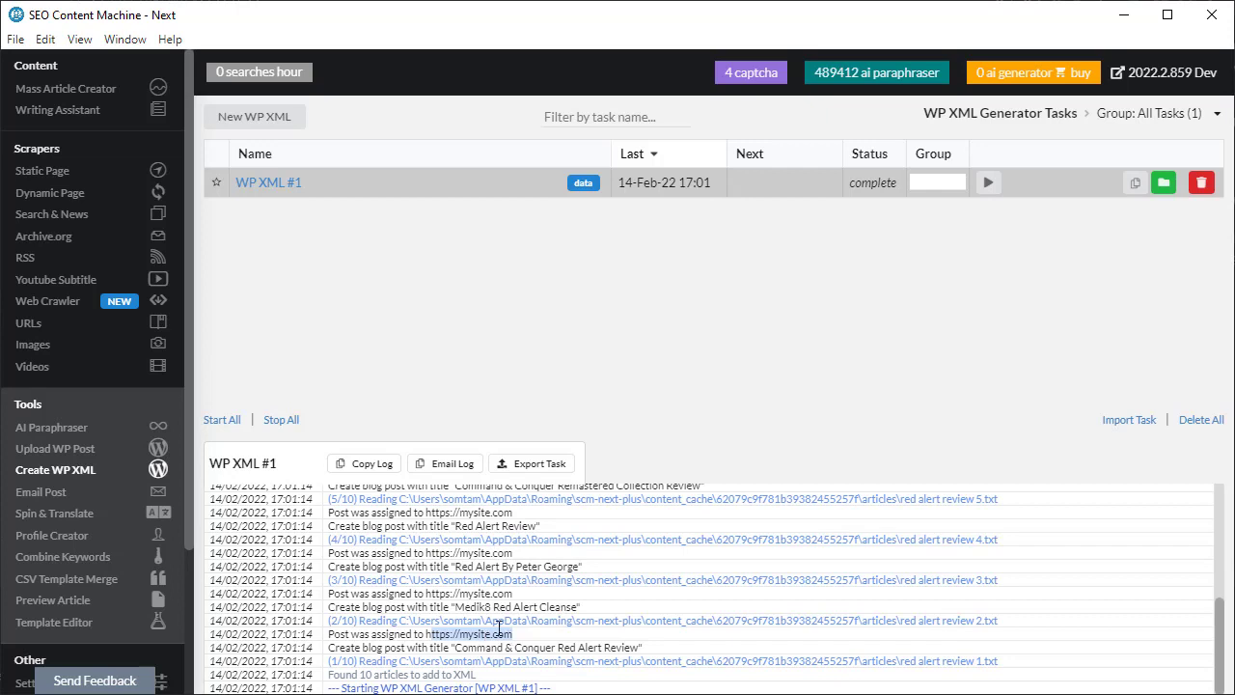
pyautogui.scroll(5, 514, 648)
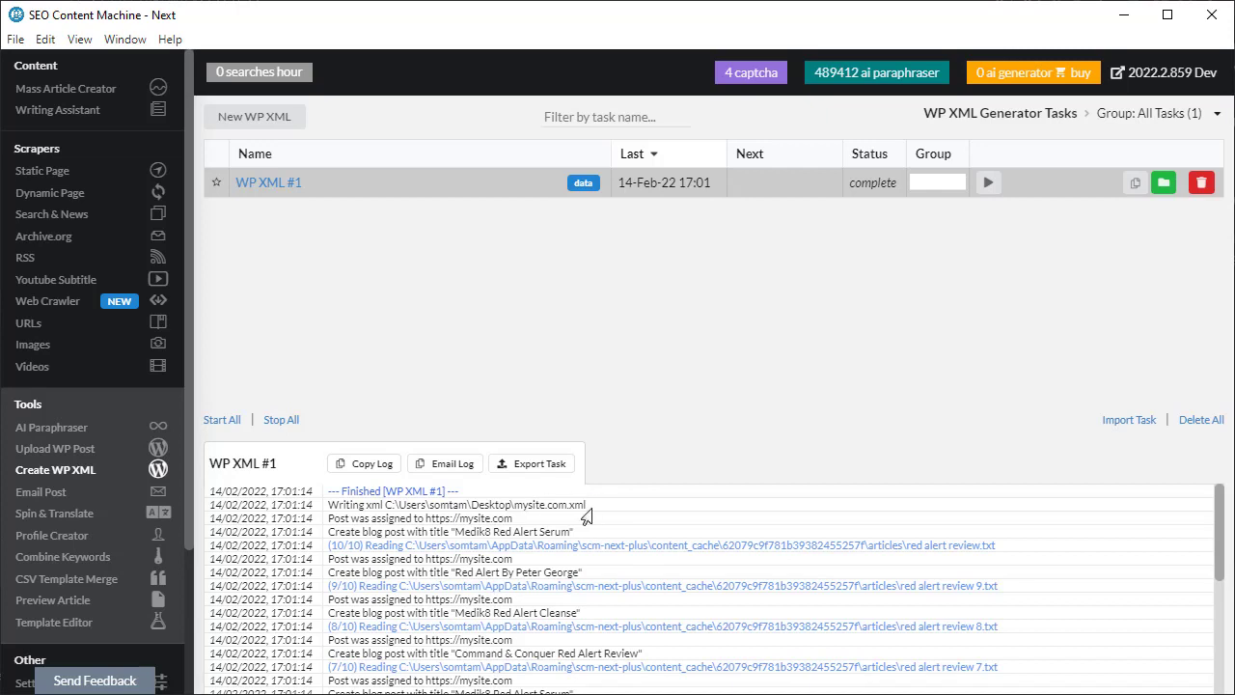
pyautogui.moveTo(587, 505); pyautogui.dragTo(524, 505)
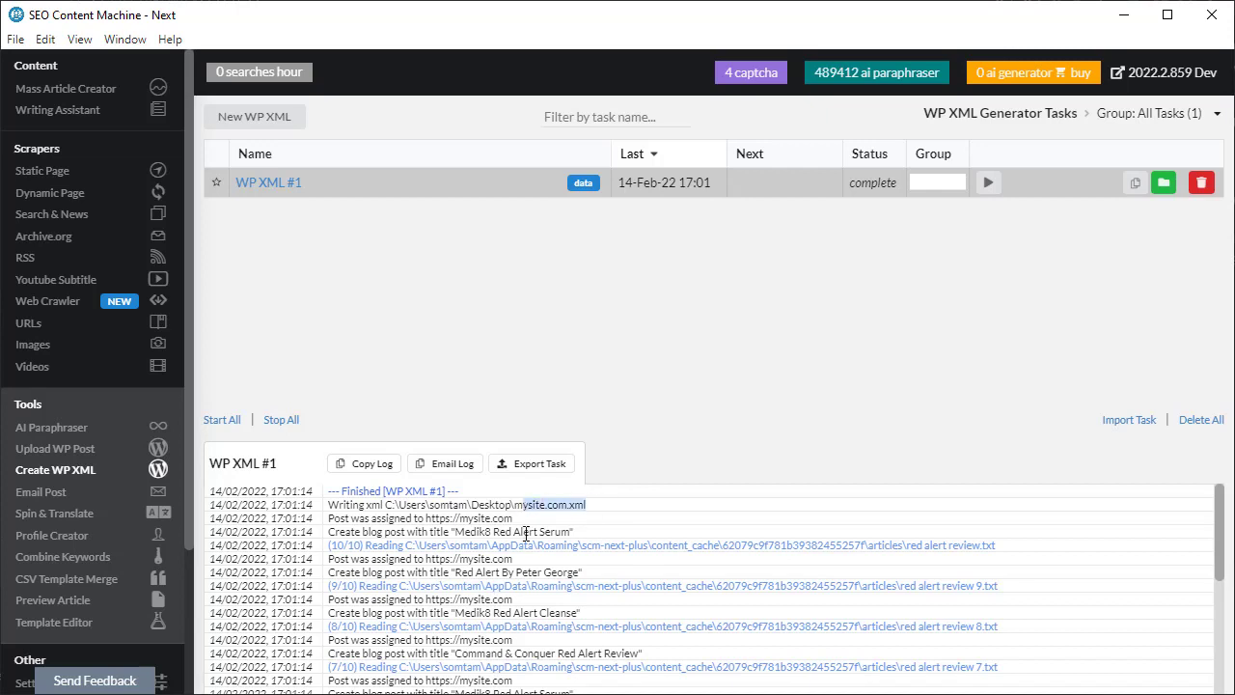
pyautogui.click(602, 417)
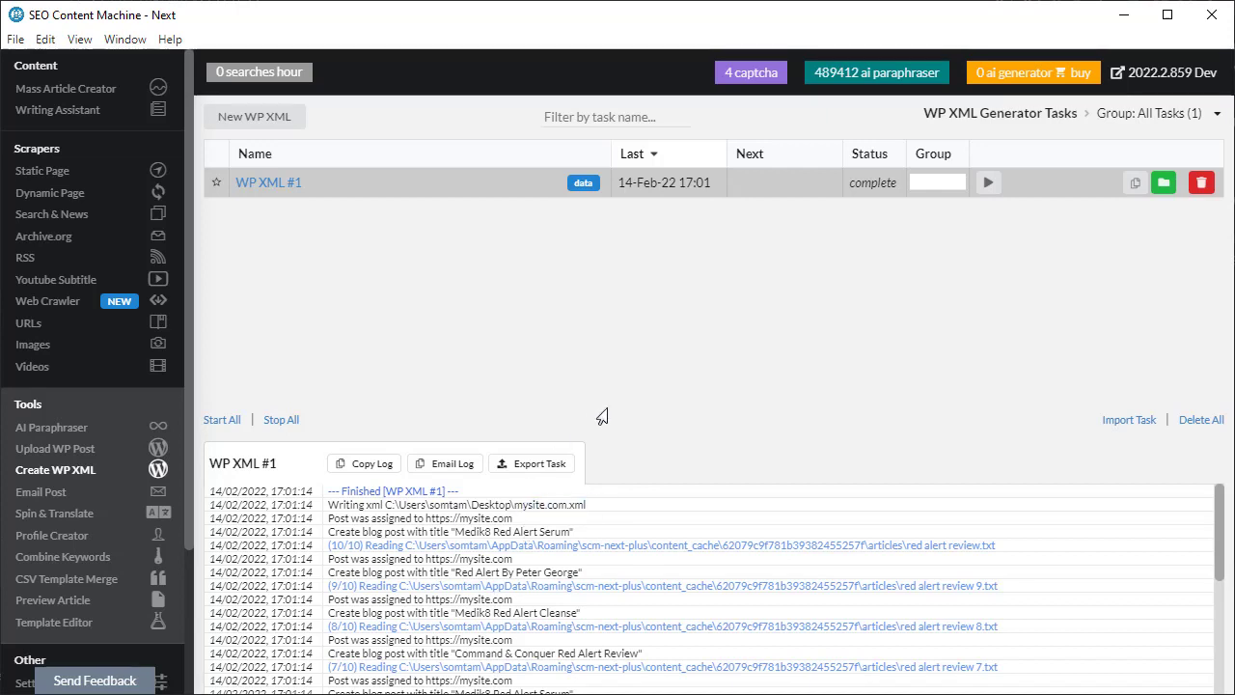
# Step: Open the Desktop output folder and edit mysite.com.xml in Notepad++
pyautogui.click(1163, 184)
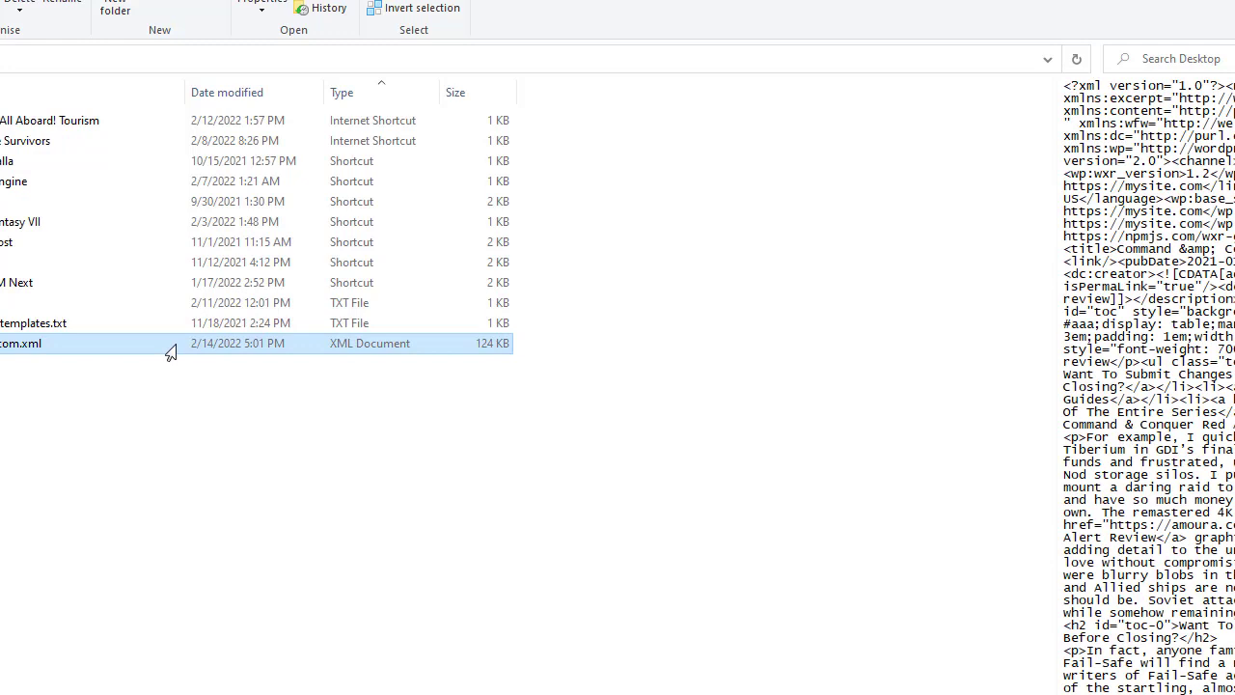
pyautogui.rightClick(170, 352)
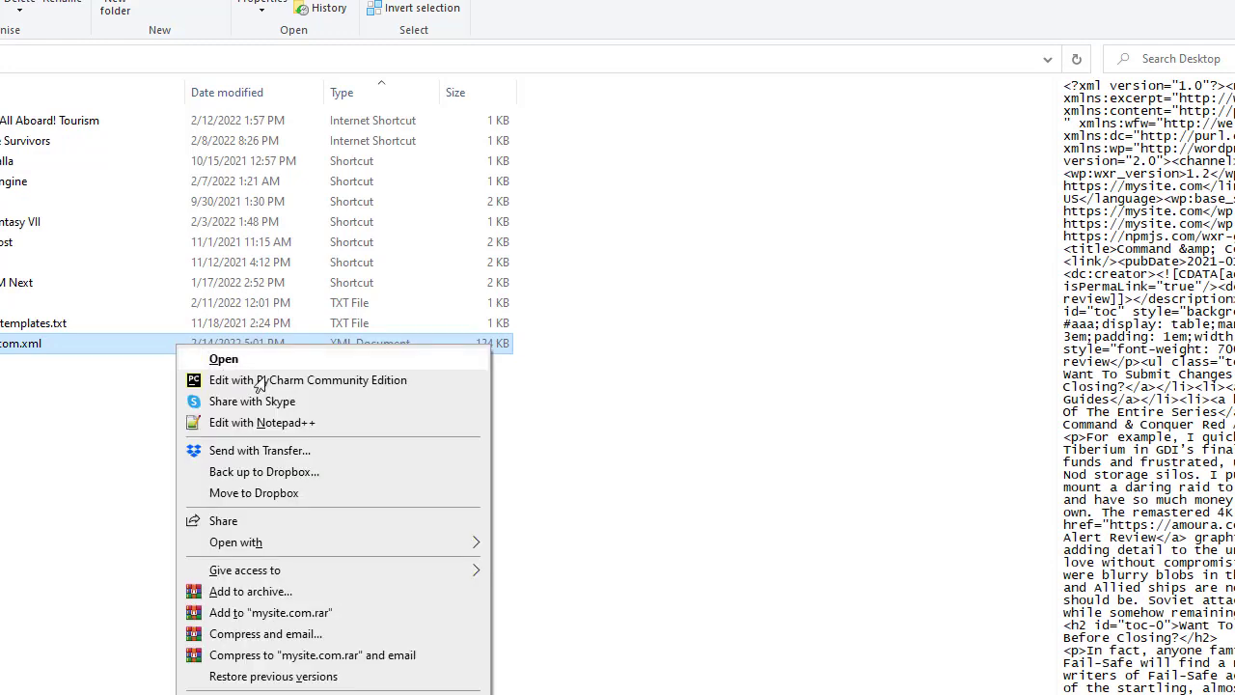
pyautogui.click(267, 422)
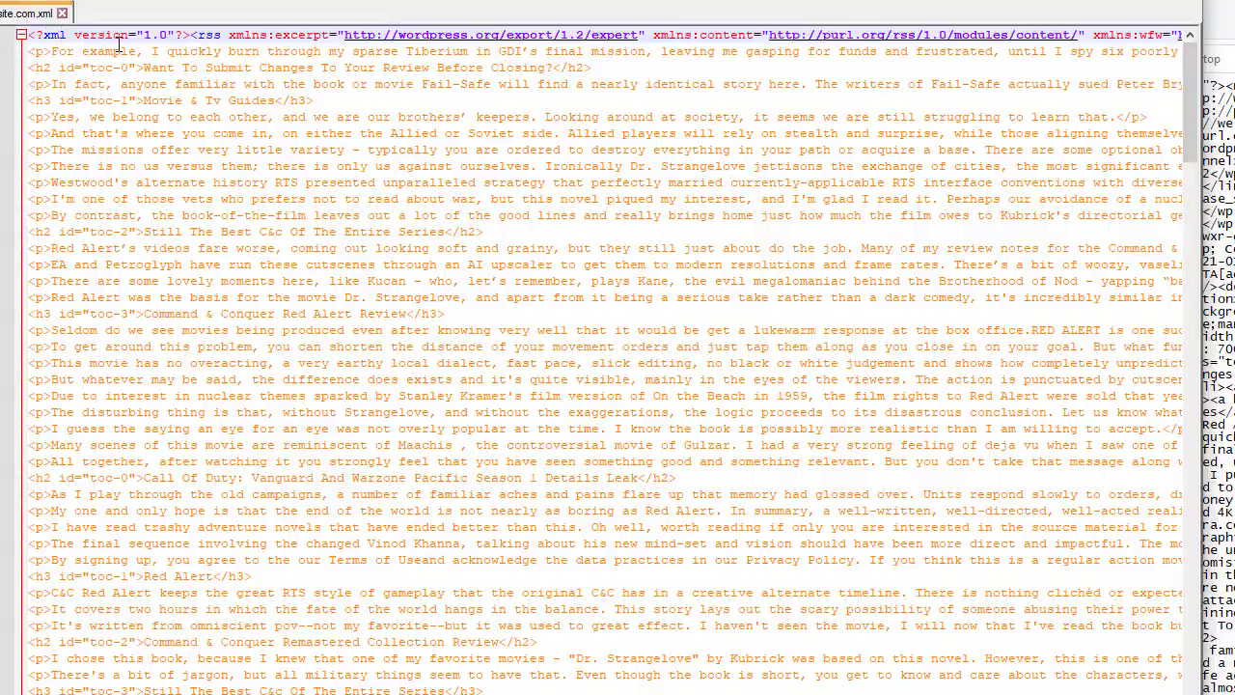
# Step: Scroll through the generated WordPress XML in mysite.com.xml
pyautogui.scroll(-10, 202, 207)
pyautogui.scroll(10, 287, 227)
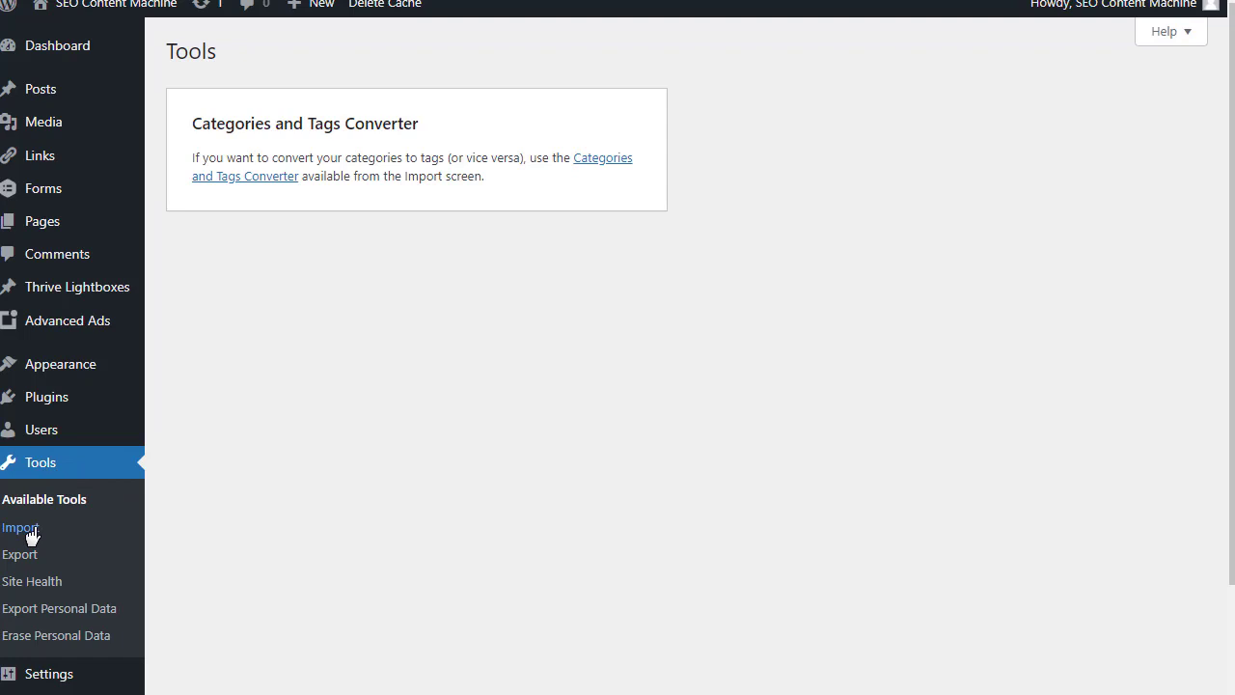
# Step: Go to Tools > Import and install the WordPress importer
pyautogui.click(21, 528)
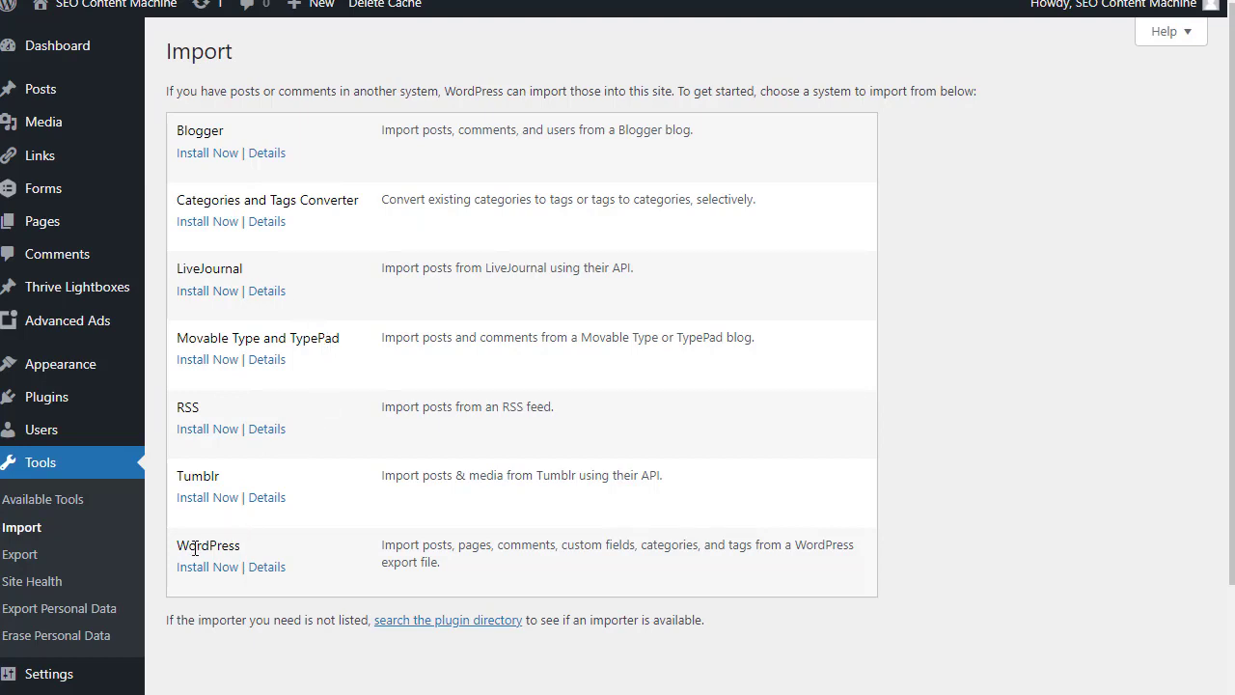
pyautogui.moveTo(164, 548); pyautogui.dragTo(241, 566)
pyautogui.click(208, 568)
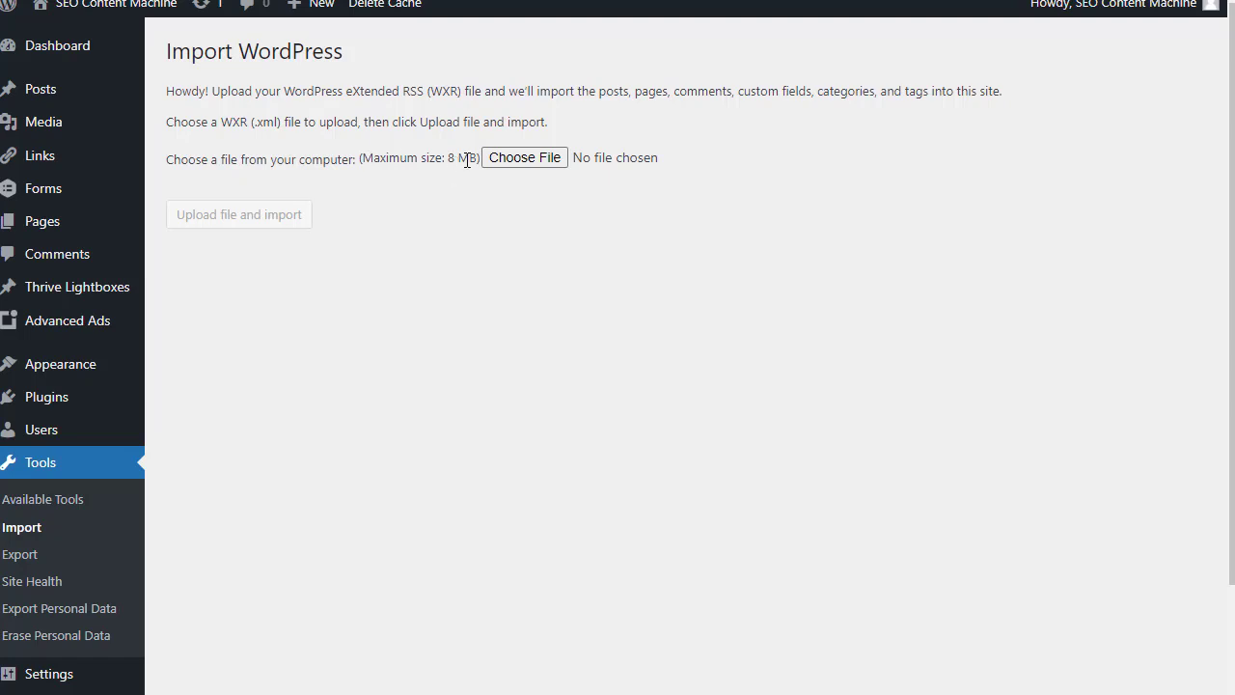
pyautogui.moveTo(477, 159); pyautogui.dragTo(446, 162)
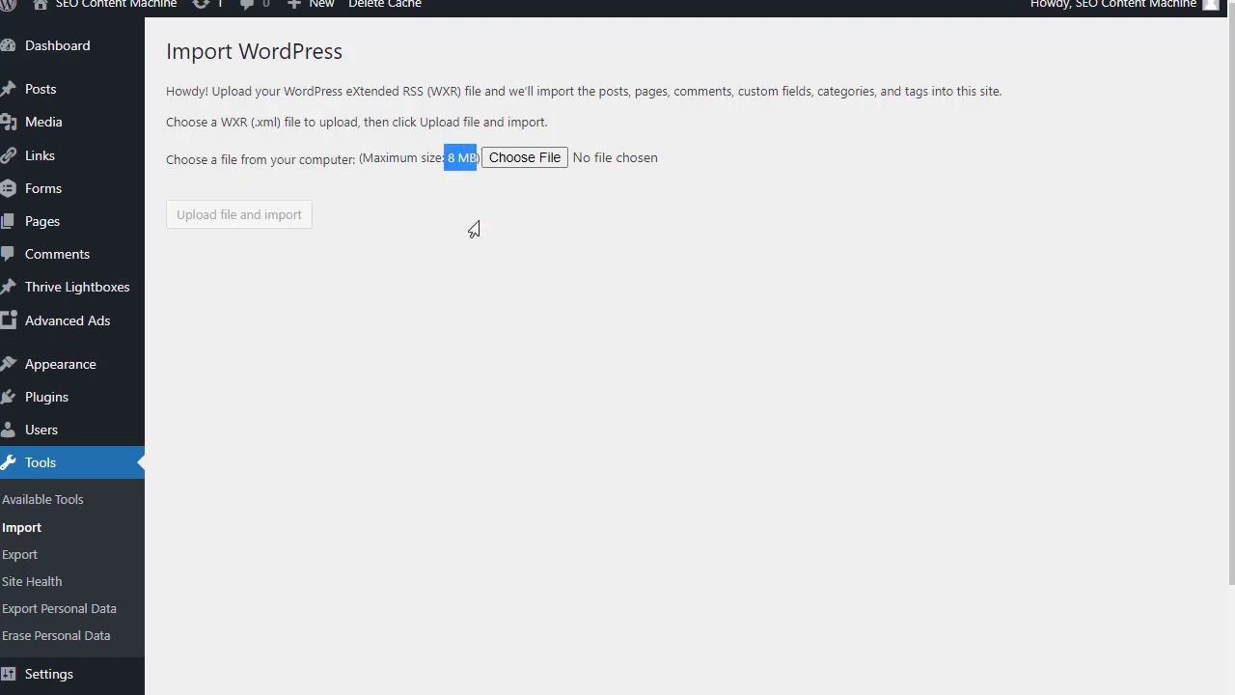